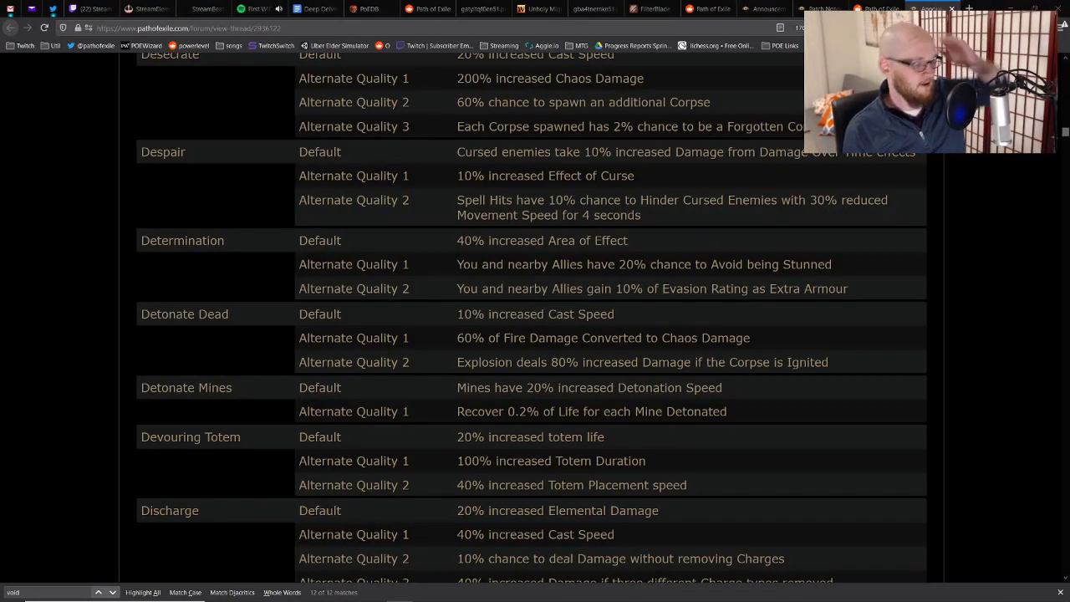
Search 'Paint' from the Start menu and launch it with a blank 2262 × 1802px canvas.
key(super)
text(PQIN)
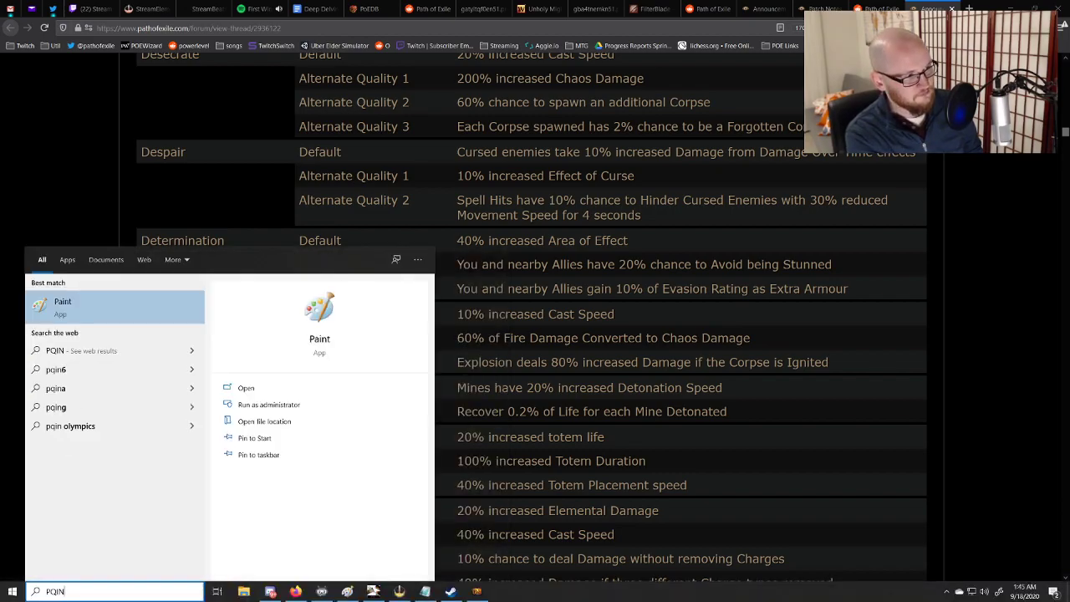
key(BackSpace)
key(BackSpace)
key(BackSpace)
text(aint)
key(Return)
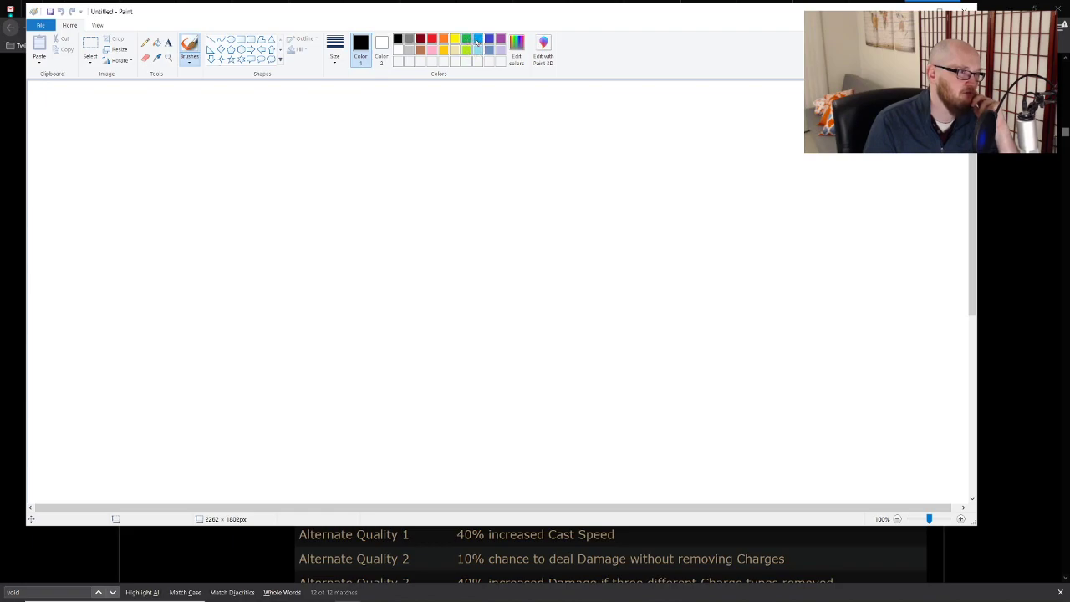
Draw a tall blue bar outline on the canvas with the brush.
click(479, 39)
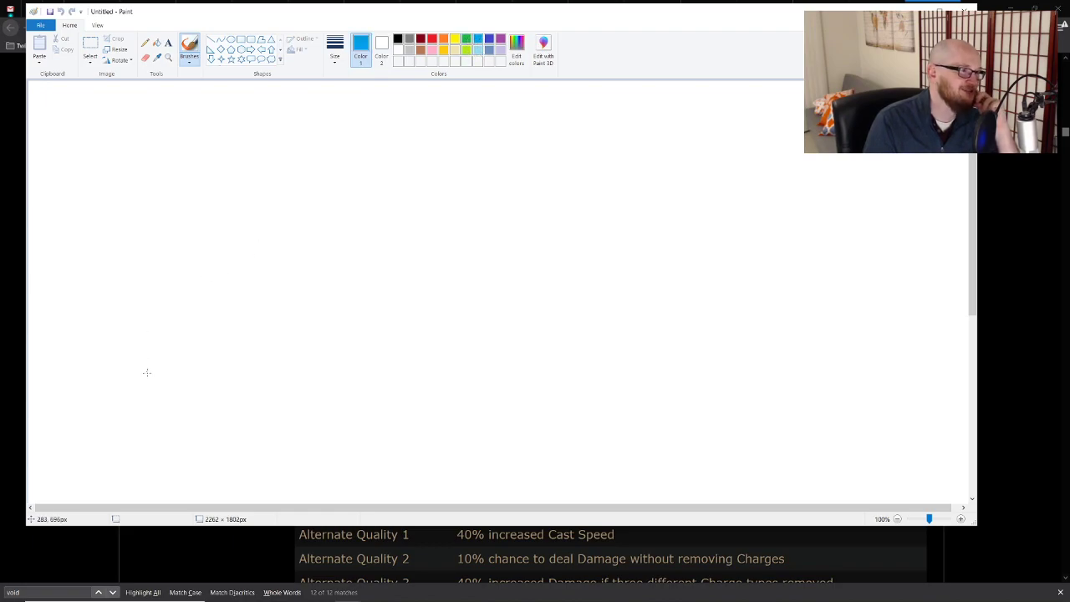
mouse_move(149, 387)
mouse_down()
mouse_move(156, 276)
mouse_move(177, 224)
mouse_move(201, 334)
mouse_move(194, 394)
mouse_move(149, 386)
mouse_up()
click(466, 39)
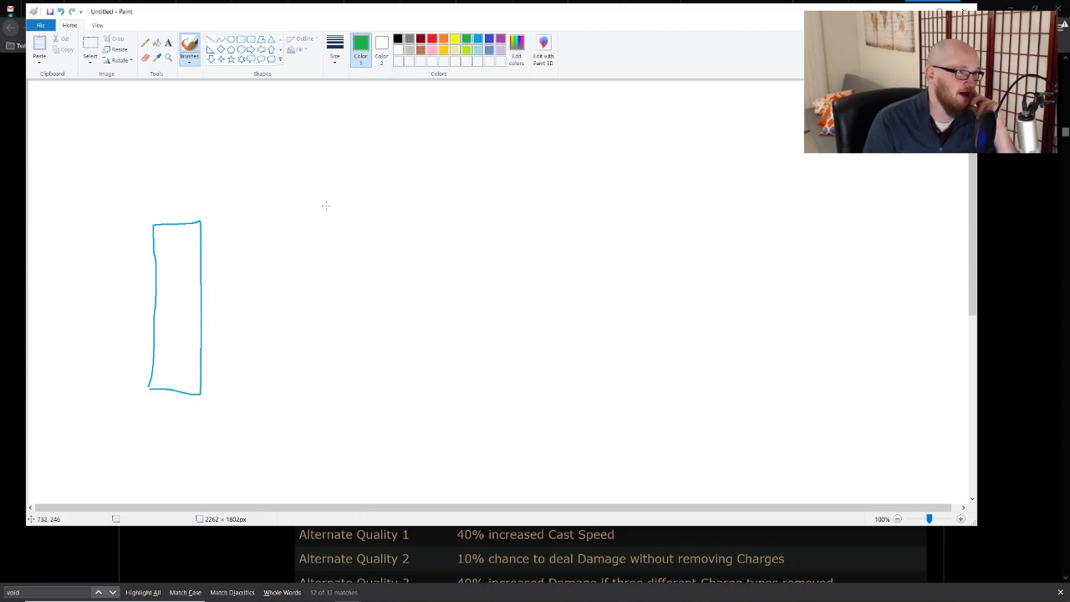
drag(225, 371, 228, 205)
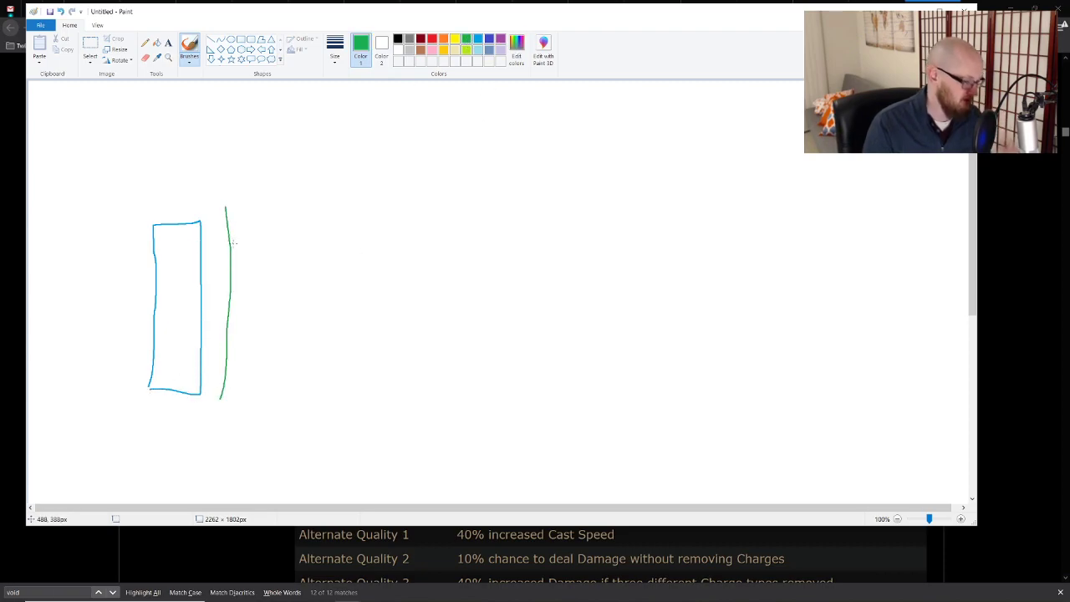
key(ctrl+z)
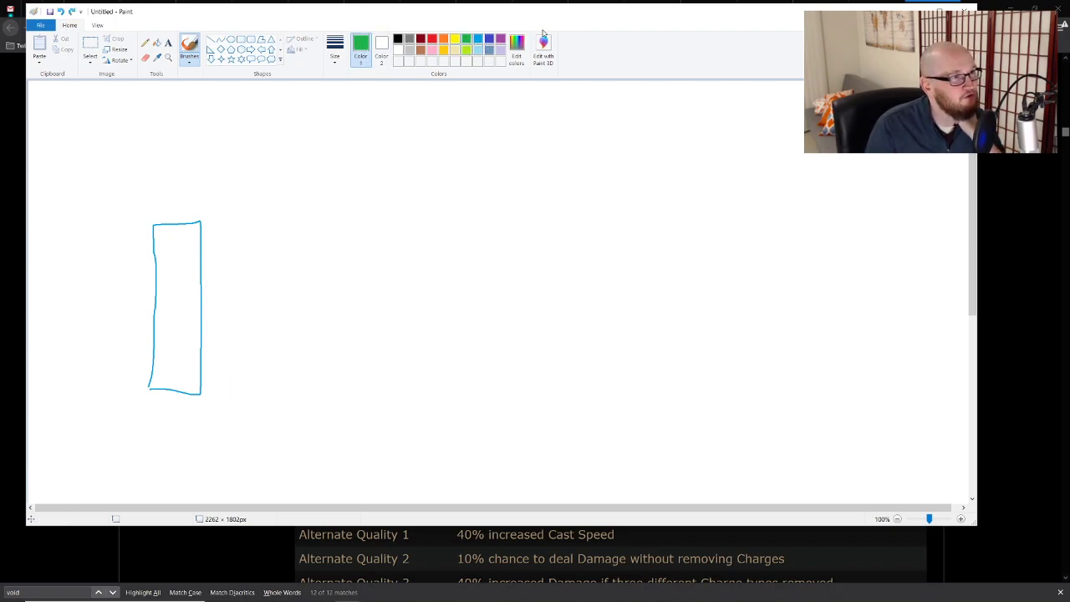
Draw a thicker, saturated custom-green bar outline beside the blue bar.
click(517, 51)
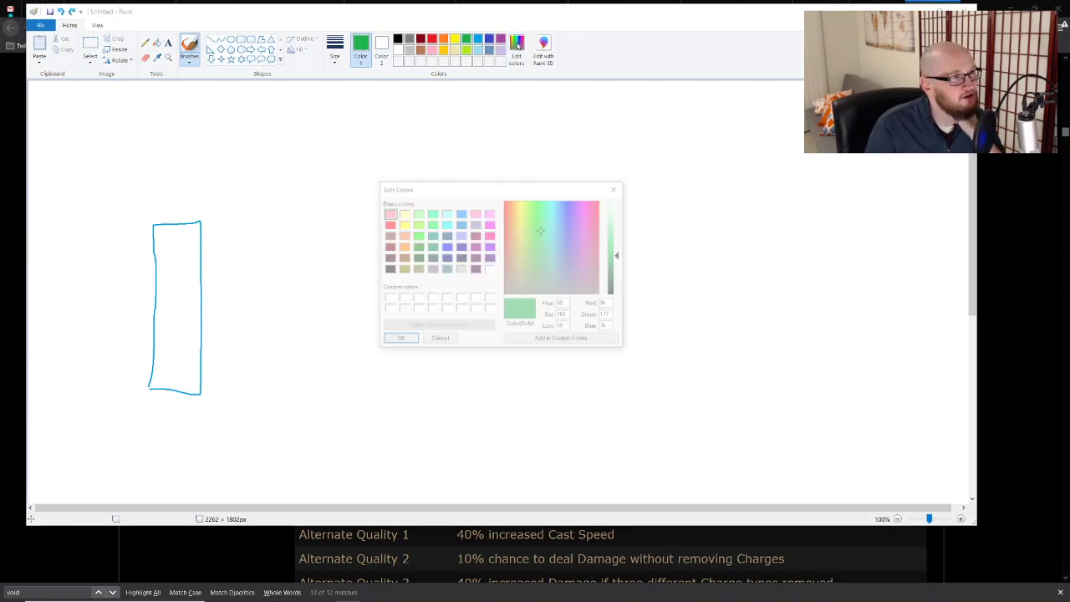
click(545, 212)
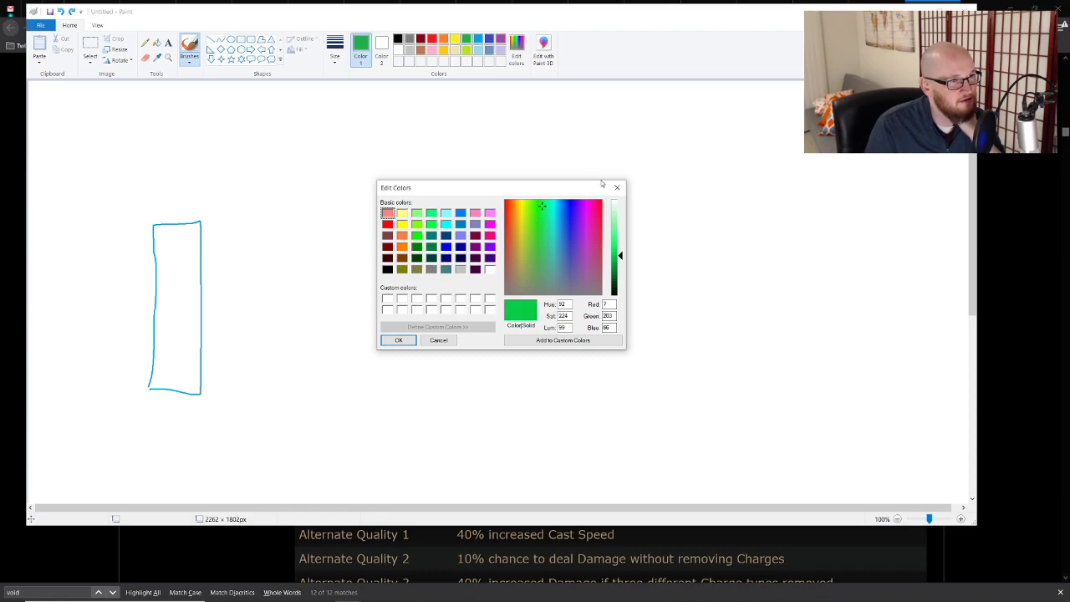
key(Return)
click(335, 48)
click(332, 122)
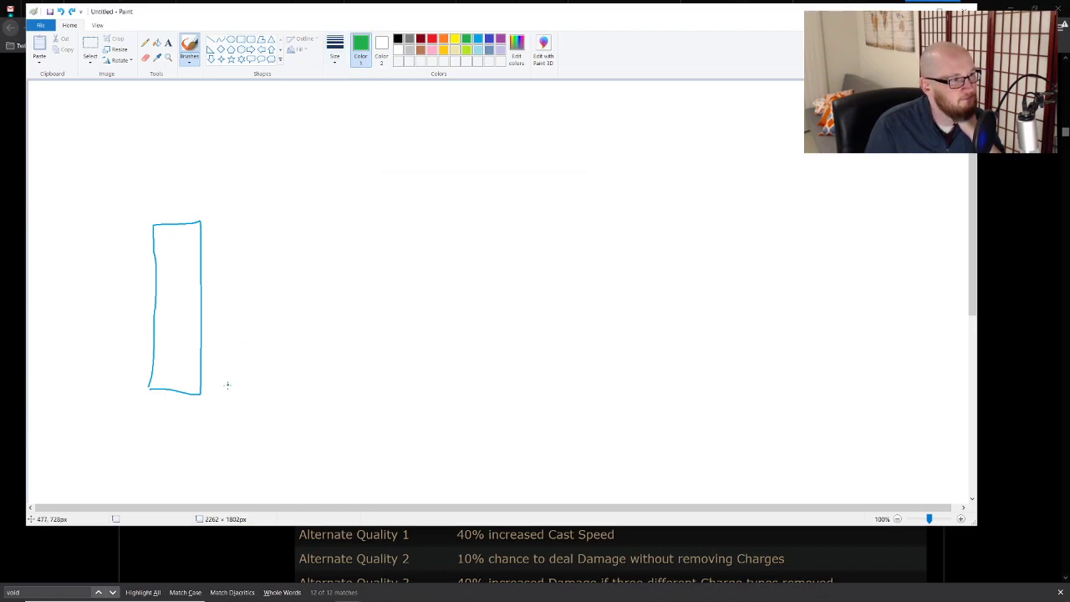
mouse_move(223, 393)
mouse_down()
mouse_move(220, 268)
mouse_move(276, 219)
mouse_move(286, 379)
mouse_move(222, 391)
mouse_up()
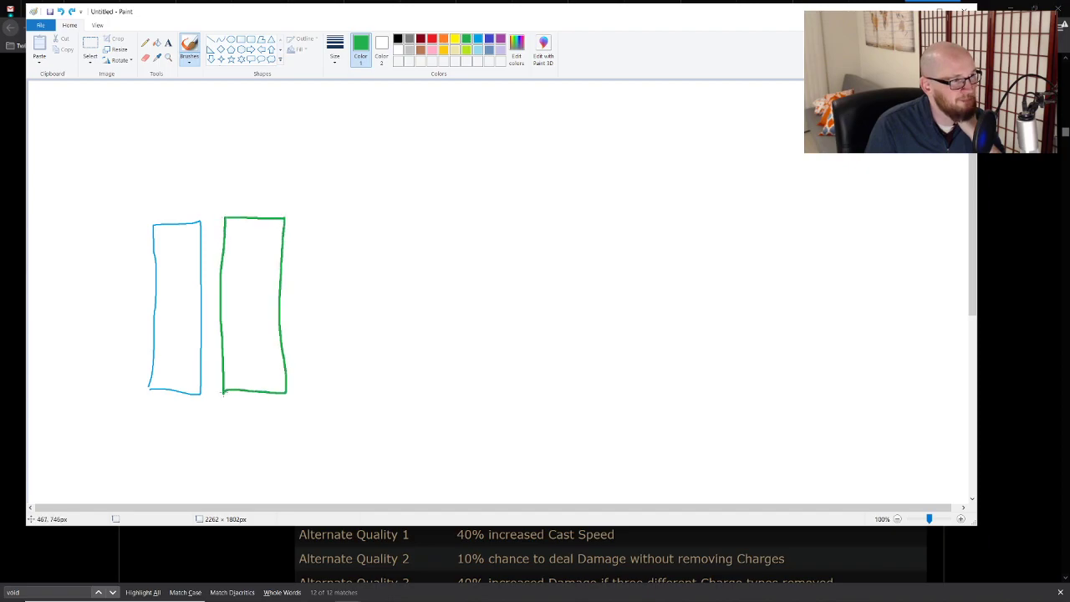
click(478, 40)
click(332, 112)
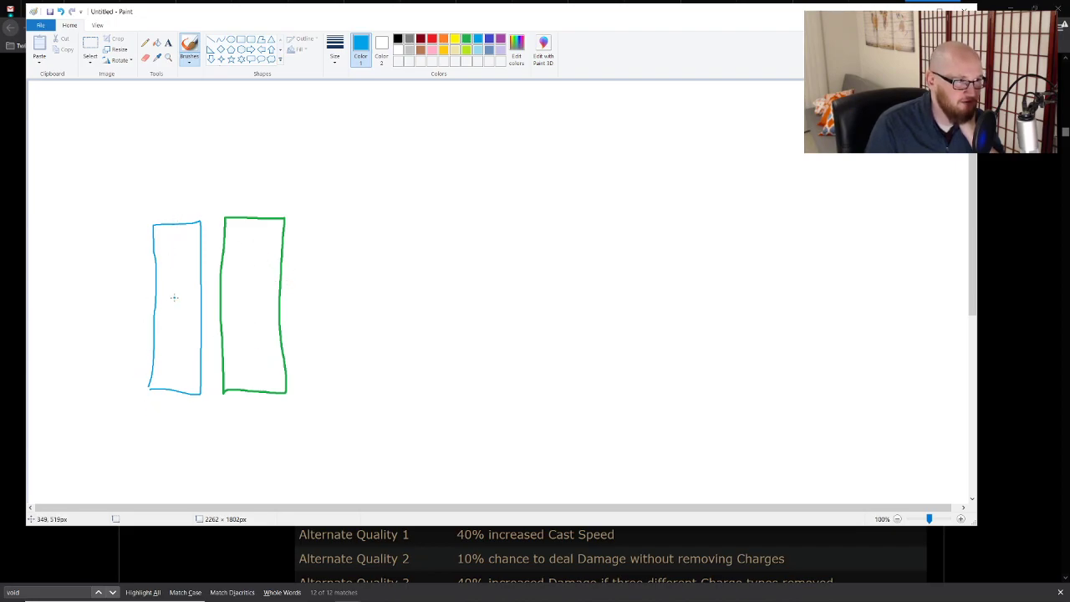
Handwrite 'Curse → penetrate' in black above the bars.
click(398, 39)
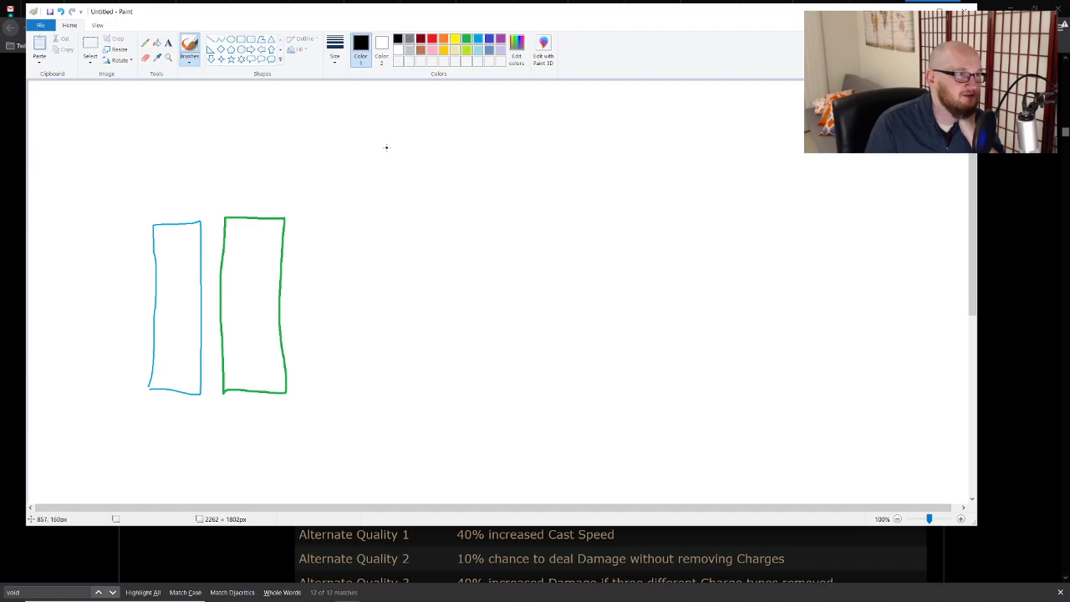
mouse_move(353, 107)
mouse_down()
mouse_move(349, 118)
mouse_move(393, 118)
mouse_up()
drag(409, 112, 455, 112)
mouse_move(445, 107)
mouse_down()
mouse_move(456, 113)
mouse_move(444, 118)
mouse_up()
mouse_move(473, 118)
mouse_down()
mouse_move(475, 132)
mouse_move(487, 114)
mouse_move(543, 121)
mouse_up()
mouse_move(547, 106)
mouse_down()
mouse_move(547, 122)
mouse_move(562, 118)
mouse_up()
drag(542, 111, 554, 111)
click(566, 119)
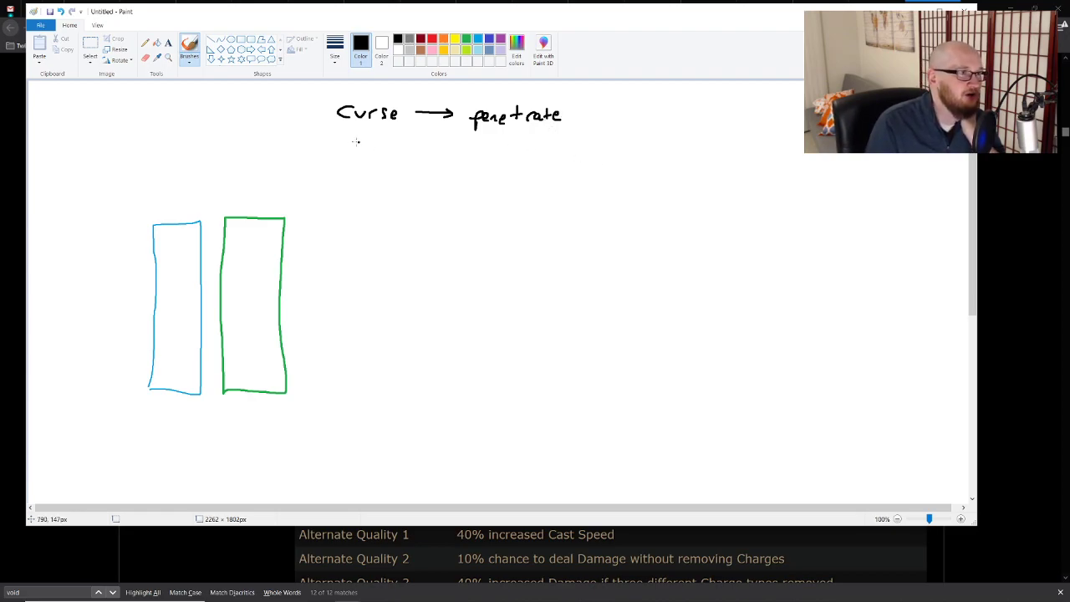
Handwrite 'WOC → ele exposure' below the Curse line.
mouse_move(338, 135)
mouse_down()
mouse_move(341, 154)
mouse_move(373, 138)
mouse_move(392, 149)
mouse_up()
drag(420, 143, 446, 143)
mouse_move(437, 147)
mouse_down()
mouse_move(482, 143)
mouse_move(495, 154)
mouse_up()
mouse_move(535, 147)
mouse_down()
mouse_move(548, 171)
mouse_move(560, 152)
mouse_move(621, 156)
mouse_up()
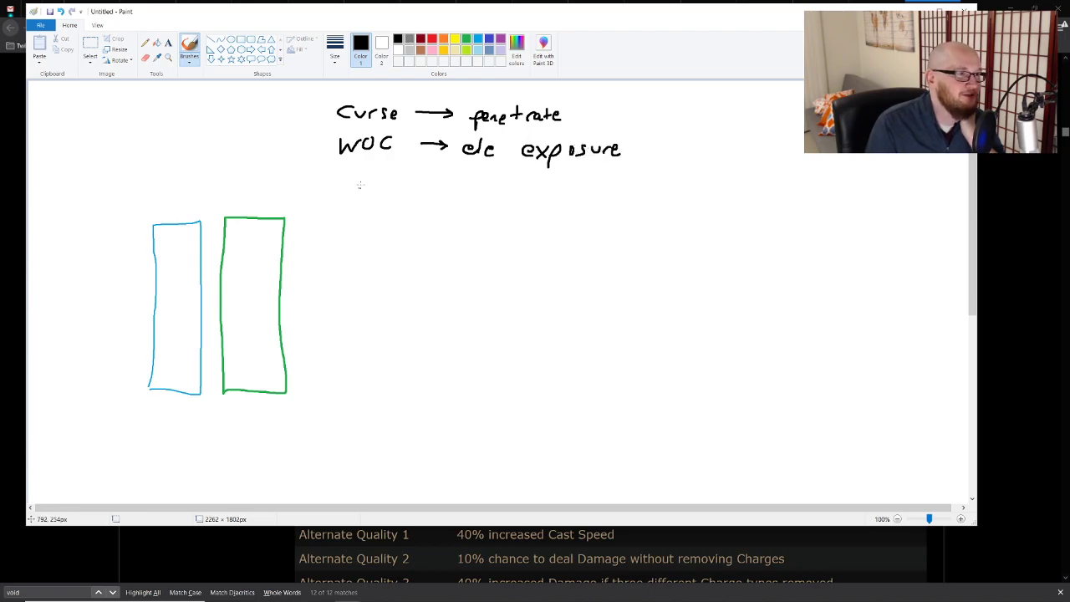
Handwrite 'skill → % cold' below WOC and underline 'cold'.
mouse_move(351, 174)
mouse_down()
mouse_move(372, 184)
mouse_move(440, 179)
mouse_up()
mouse_move(433, 174)
mouse_down()
mouse_move(433, 185)
mouse_move(491, 174)
mouse_up()
drag(476, 170, 548, 191)
drag(562, 174, 560, 192)
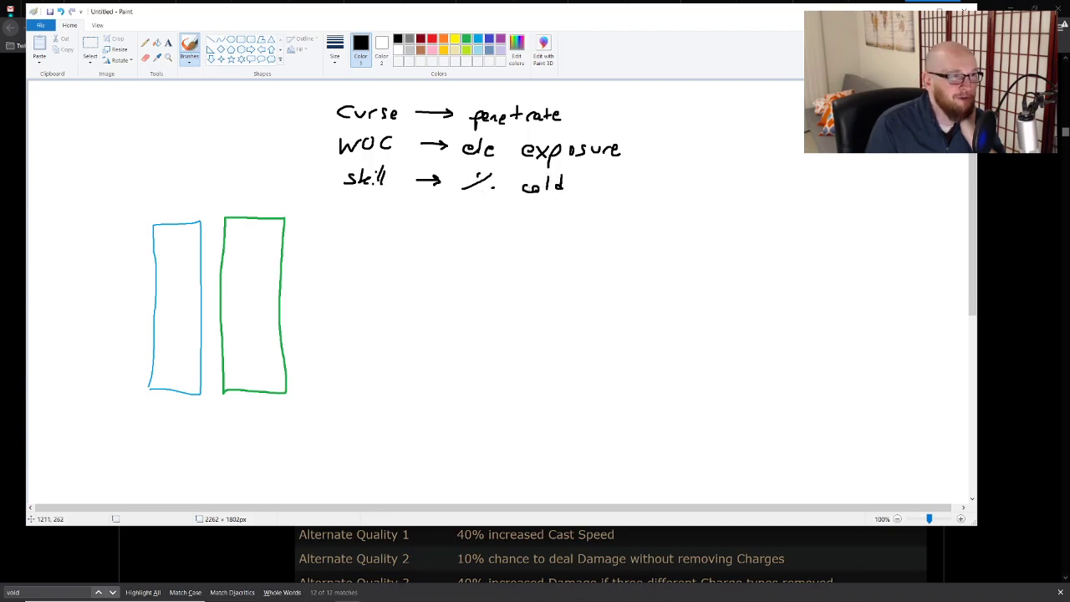
drag(509, 198, 575, 197)
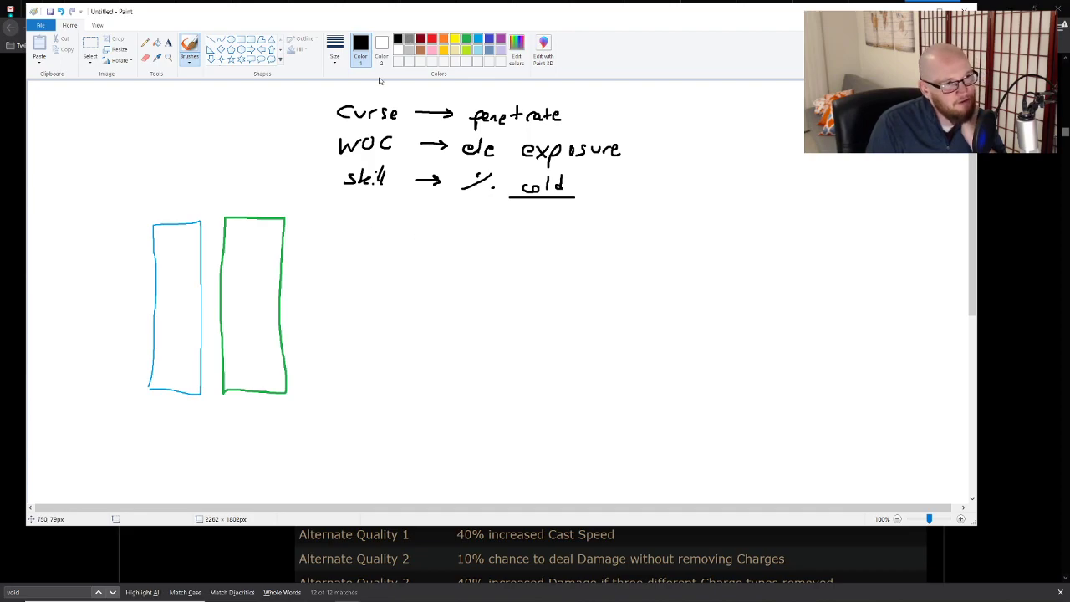
Label the blue bar with a blue ½ and the green bar with a green ½.
click(478, 40)
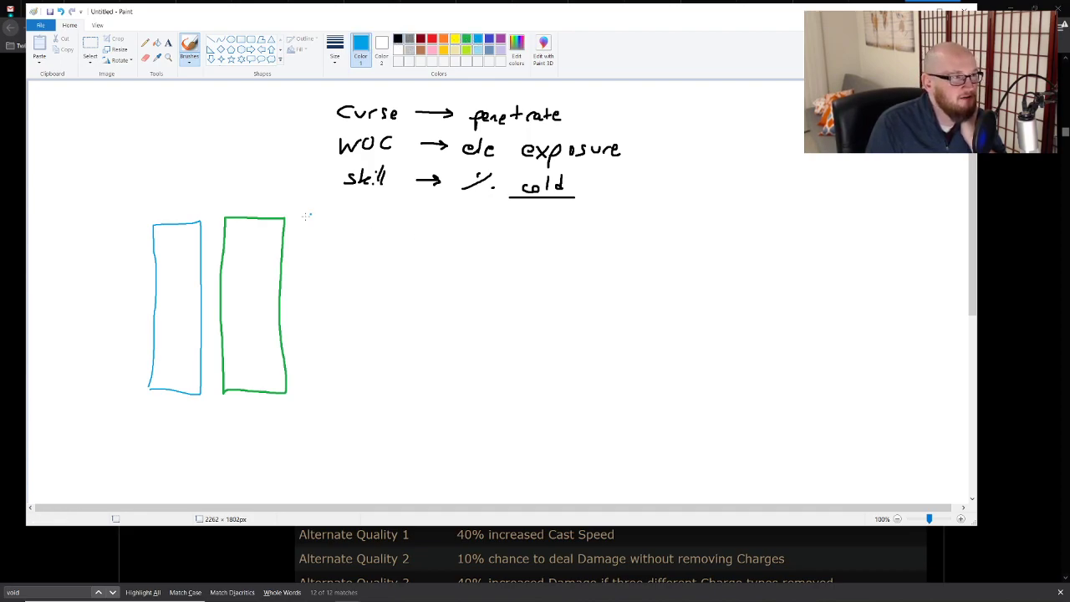
drag(179, 194, 199, 218)
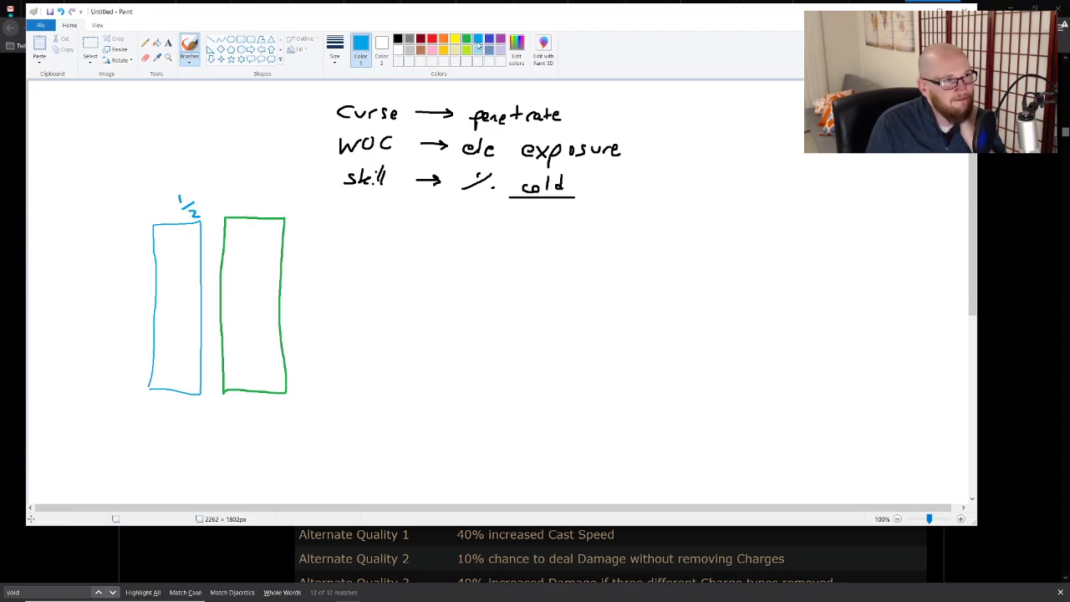
click(467, 40)
drag(251, 193, 252, 204)
mouse_move(250, 208)
mouse_down()
mouse_move(265, 194)
mouse_move(268, 214)
mouse_up()
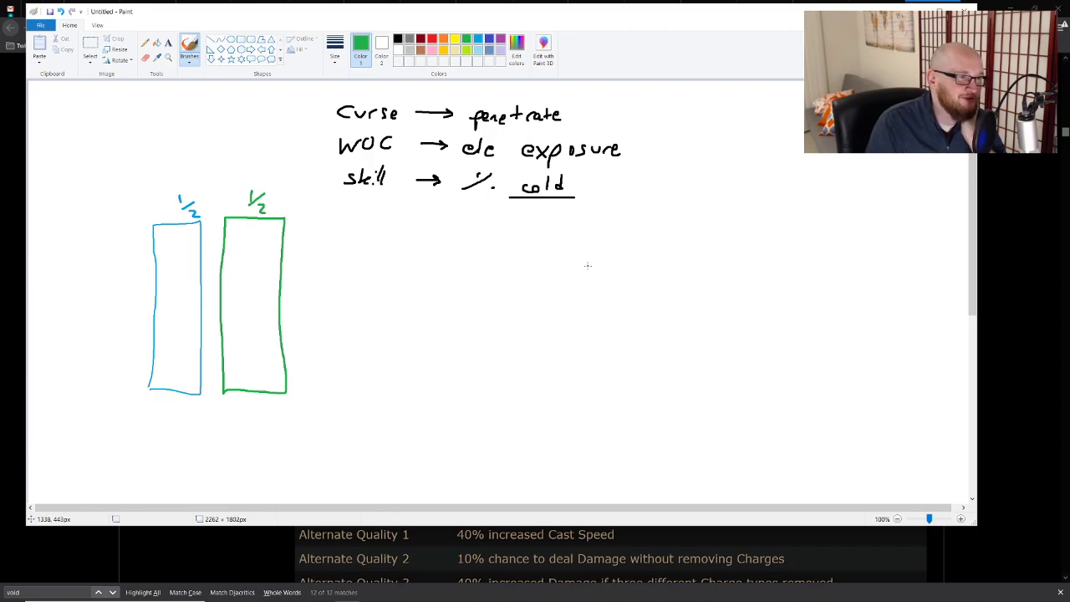
Draw a tall blue bar on the right with a curved arrow from its top.
click(477, 40)
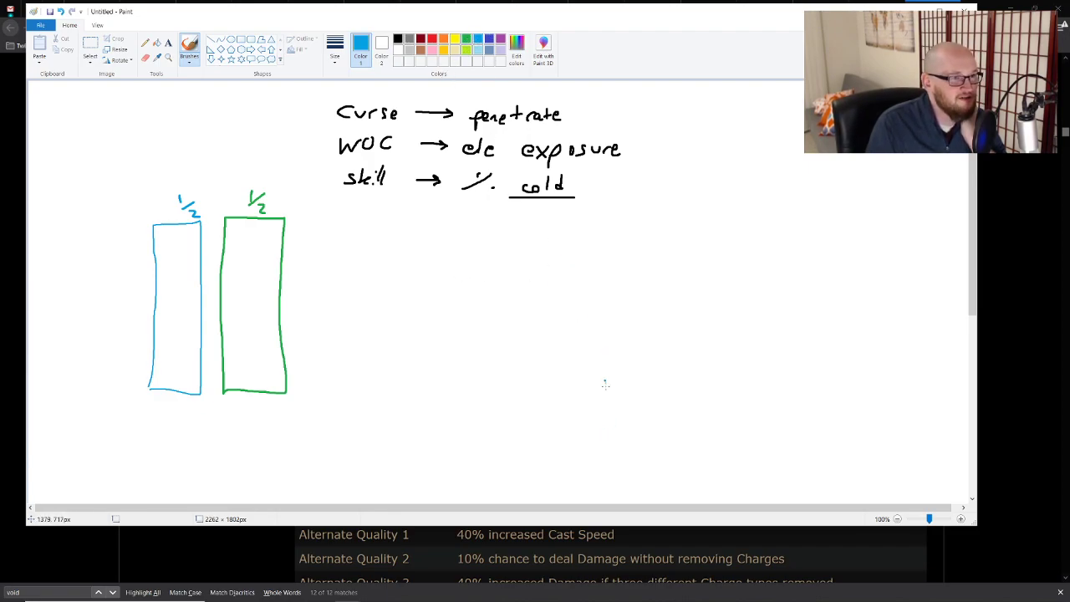
mouse_move(609, 456)
mouse_down()
mouse_move(605, 324)
mouse_move(626, 223)
mouse_move(640, 452)
mouse_move(614, 473)
mouse_move(607, 453)
mouse_up()
mouse_move(626, 213)
mouse_down()
mouse_move(669, 215)
mouse_move(666, 206)
mouse_move(659, 214)
mouse_up()
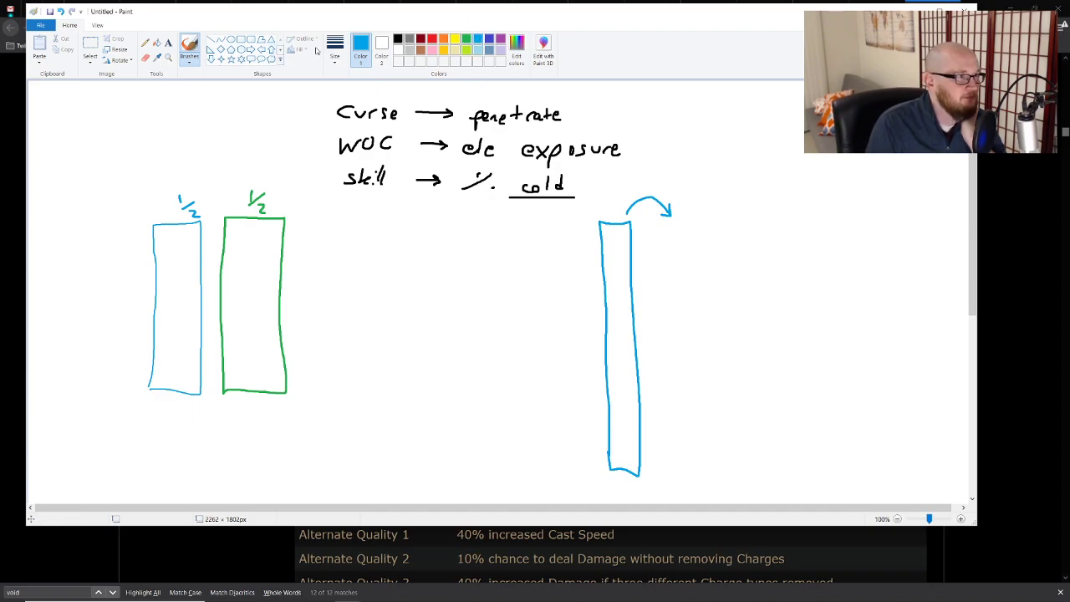
Write '50% → cold' in black above the left bars, removing stray marks.
click(398, 39)
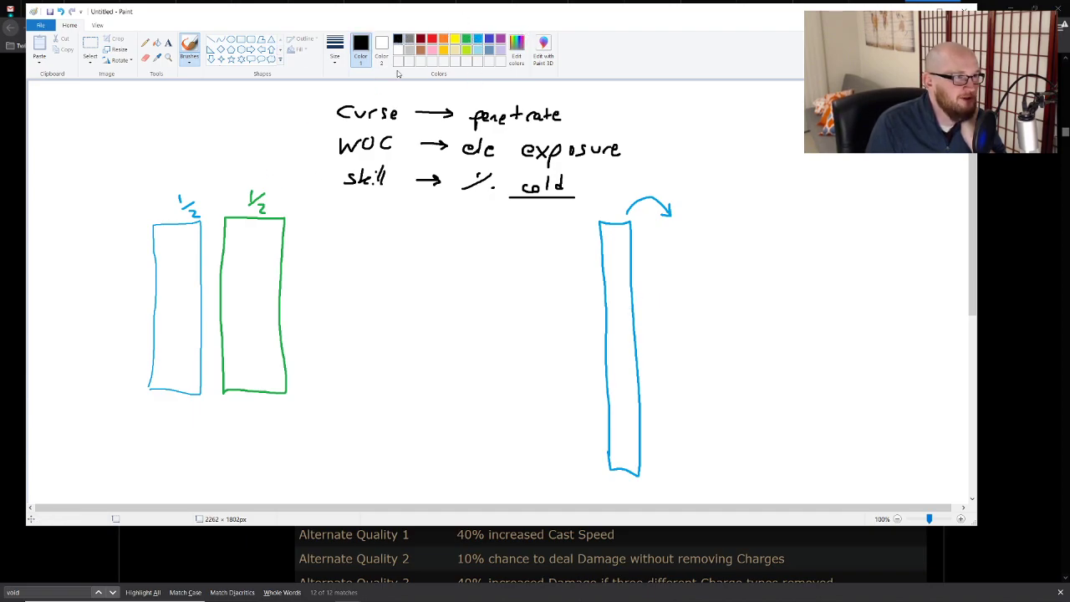
drag(211, 404, 207, 423)
key(ctrl+z)
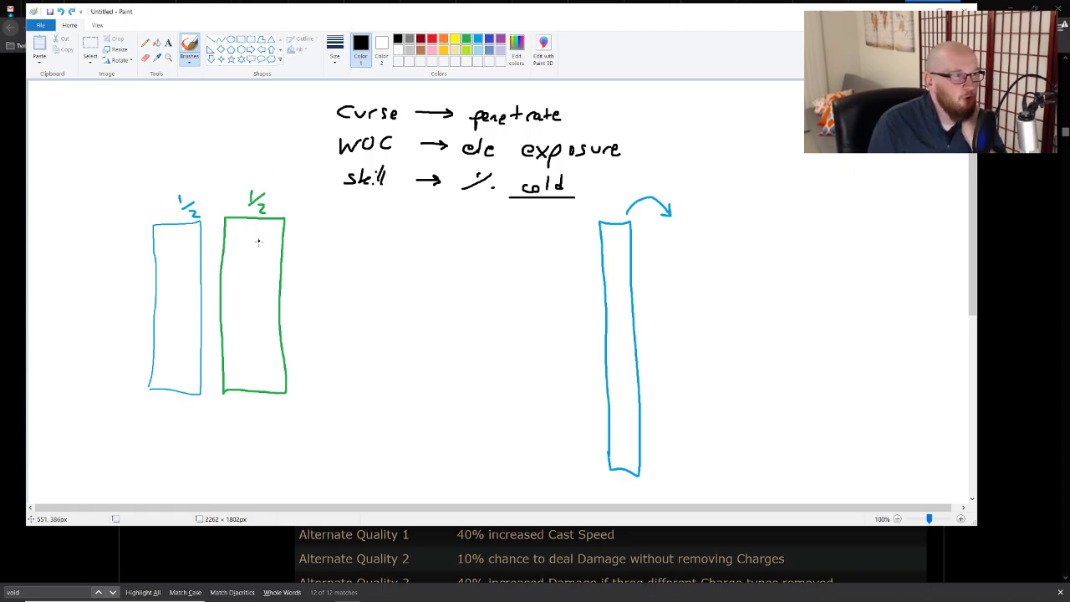
mouse_move(338, 96)
mouse_down()
mouse_move(328, 231)
mouse_move(351, 230)
mouse_up()
key(ctrl+z)
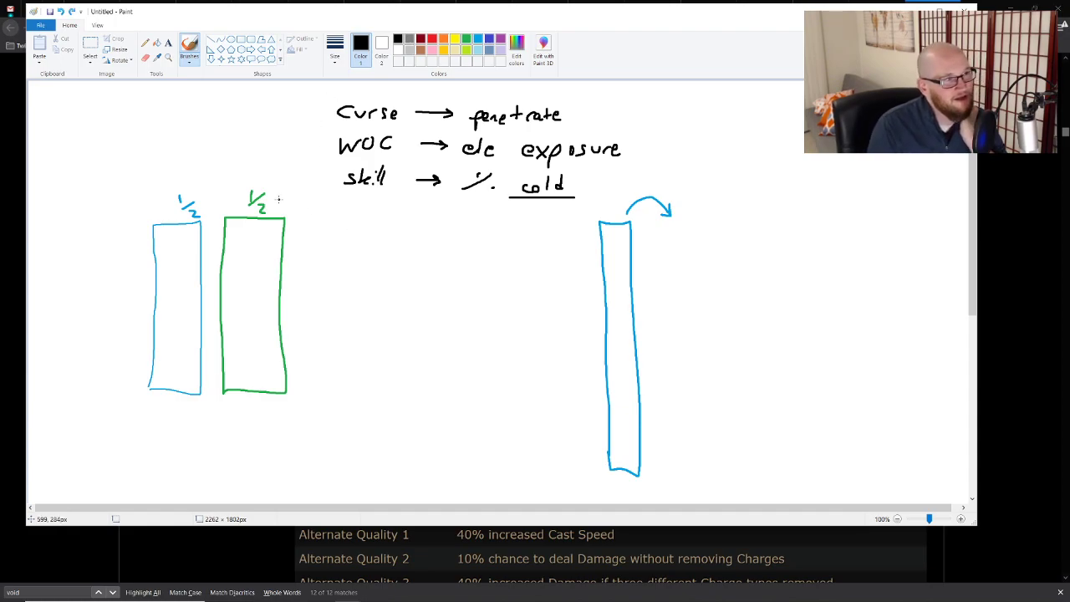
mouse_move(185, 115)
mouse_down()
mouse_move(209, 122)
mouse_move(246, 111)
mouse_move(264, 124)
mouse_up()
drag(273, 111, 268, 123)
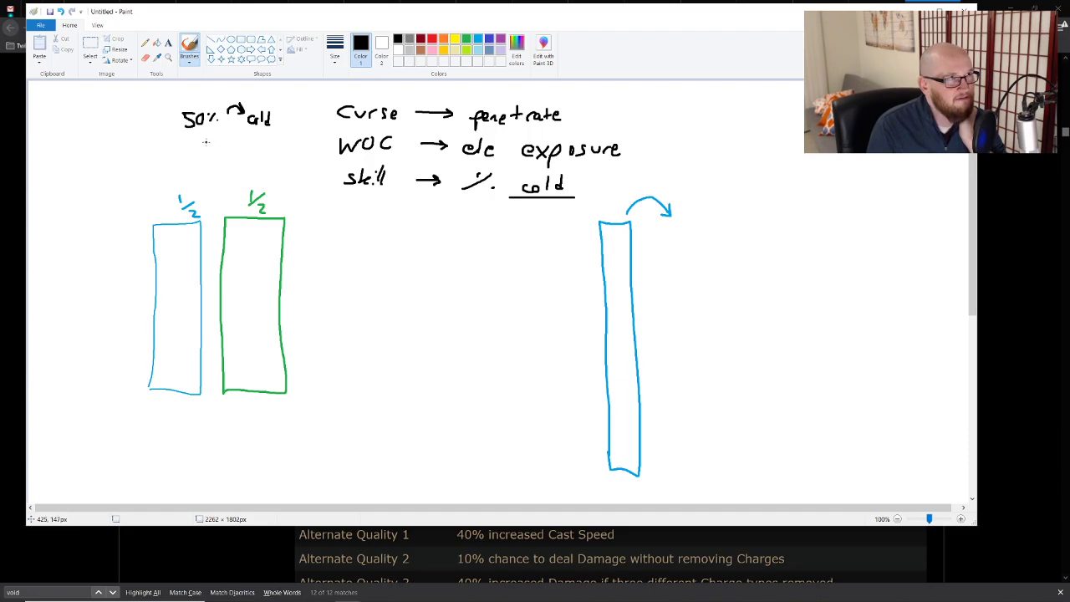
Handwrite 'coth ↷ cold' below the '50%' note.
drag(172, 142, 190, 151)
drag(196, 135, 195, 150)
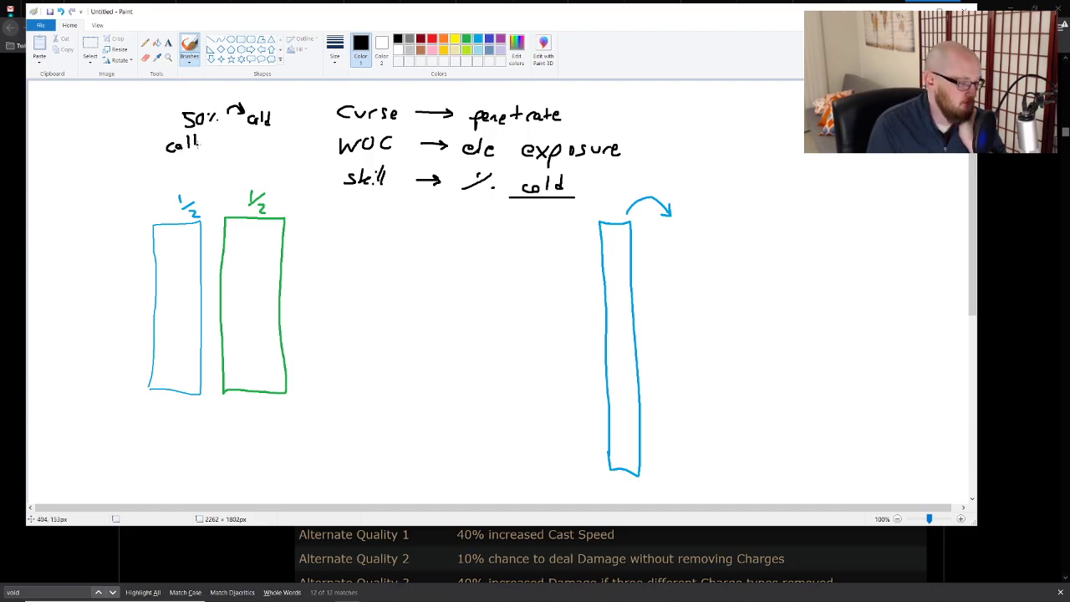
key(ctrl+z)
key(ctrl+z)
key(ctrl+z)
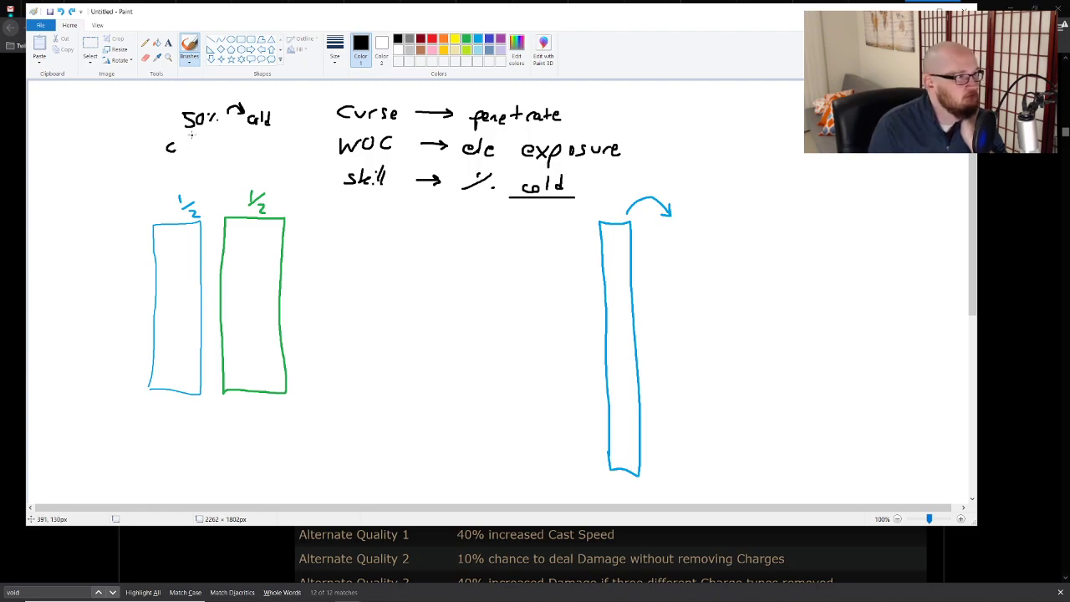
mouse_move(187, 141)
mouse_down()
mouse_move(179, 149)
mouse_move(199, 150)
mouse_up()
drag(195, 142, 211, 151)
mouse_move(211, 145)
mouse_down()
mouse_move(235, 137)
mouse_move(255, 149)
mouse_up()
drag(266, 142, 275, 150)
drag(279, 136, 280, 151)
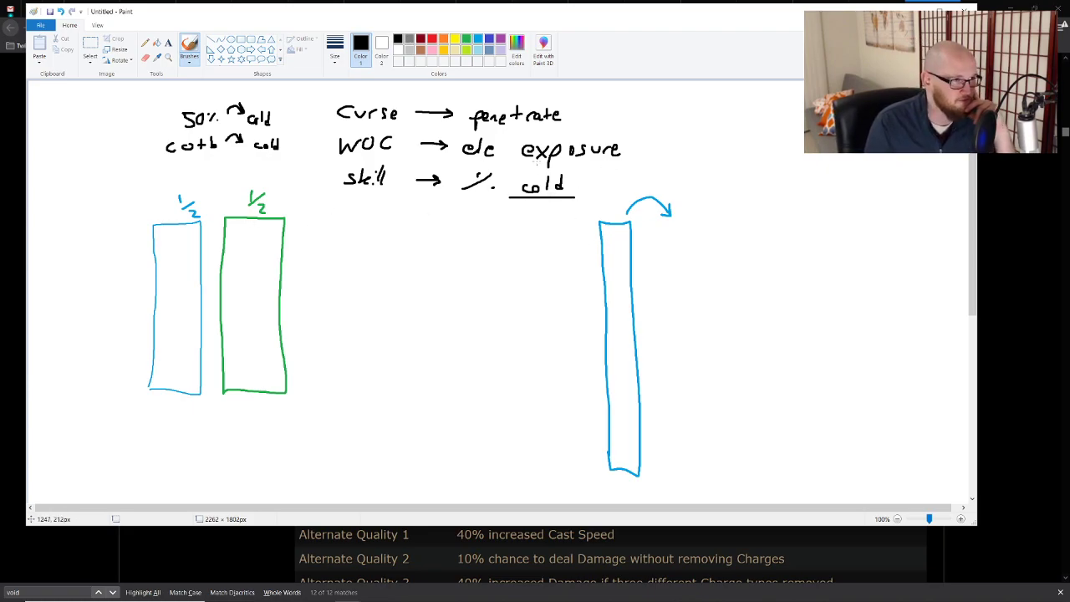
Write 'BV' and a label beside it at the canvas top right.
drag(696, 138, 713, 201)
mouse_move(687, 174)
mouse_down()
mouse_move(714, 202)
mouse_move(741, 171)
mouse_up()
key(ctrl+z)
key(ctrl+z)
key(ctrl+z)
key(ctrl+z)
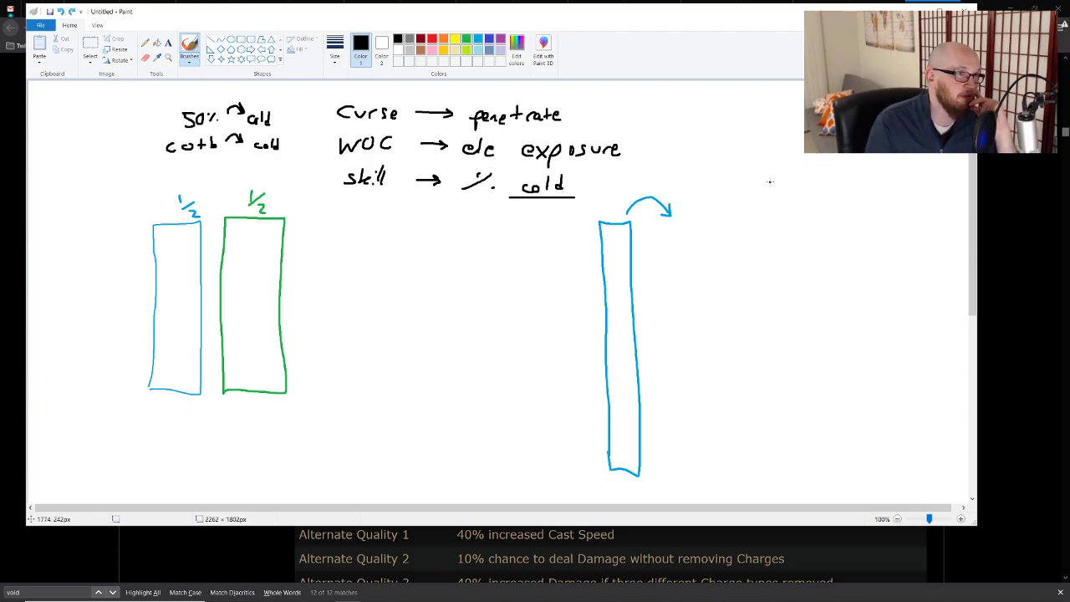
mouse_move(689, 96)
mouse_down()
mouse_move(689, 124)
mouse_move(704, 102)
mouse_move(687, 123)
mouse_move(721, 121)
mouse_move(733, 94)
mouse_move(785, 115)
mouse_up()
mouse_move(794, 107)
mouse_down()
mouse_move(788, 127)
mouse_move(804, 117)
mouse_up()
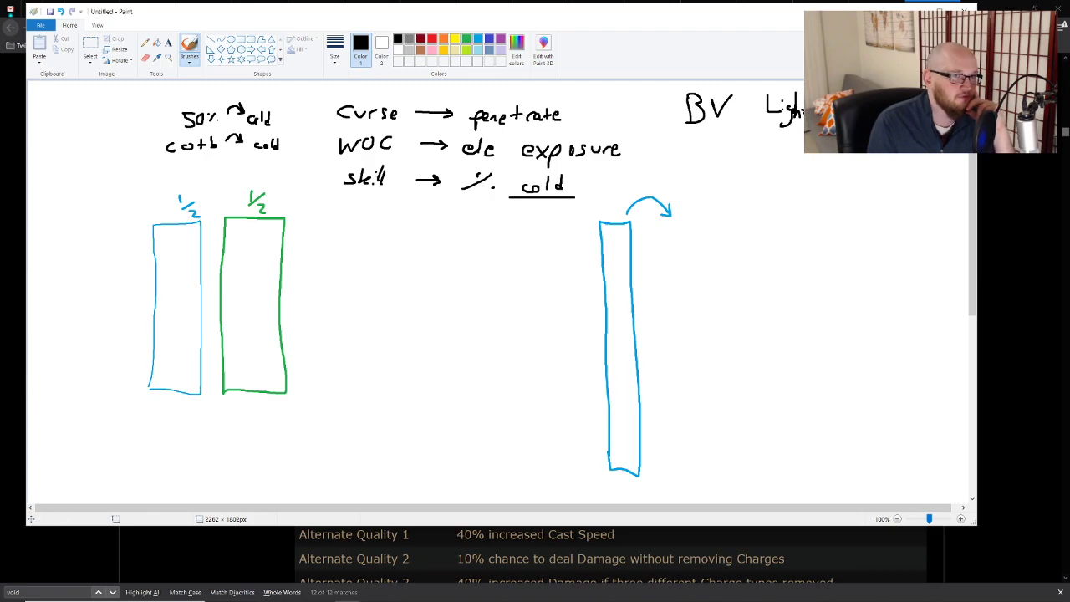
Draw a short arrow down to 'cold' under the label and write 'ct' beside it.
mouse_move(804, 125)
mouse_down()
mouse_move(783, 171)
mouse_move(794, 169)
mouse_up()
mouse_move(806, 154)
mouse_down()
mouse_move(805, 167)
mouse_move(819, 167)
mouse_move(809, 194)
mouse_move(817, 185)
mouse_up()
mouse_move(889, 159)
mouse_down()
mouse_move(888, 170)
mouse_move(898, 169)
mouse_up()
drag(893, 163, 911, 172)
Finish 'ctf' and write 'fire' below 'cold', removing a stray arrow from BV.
mouse_move(783, 194)
mouse_down()
mouse_move(776, 213)
mouse_move(804, 202)
mouse_up()
drag(806, 209, 813, 214)
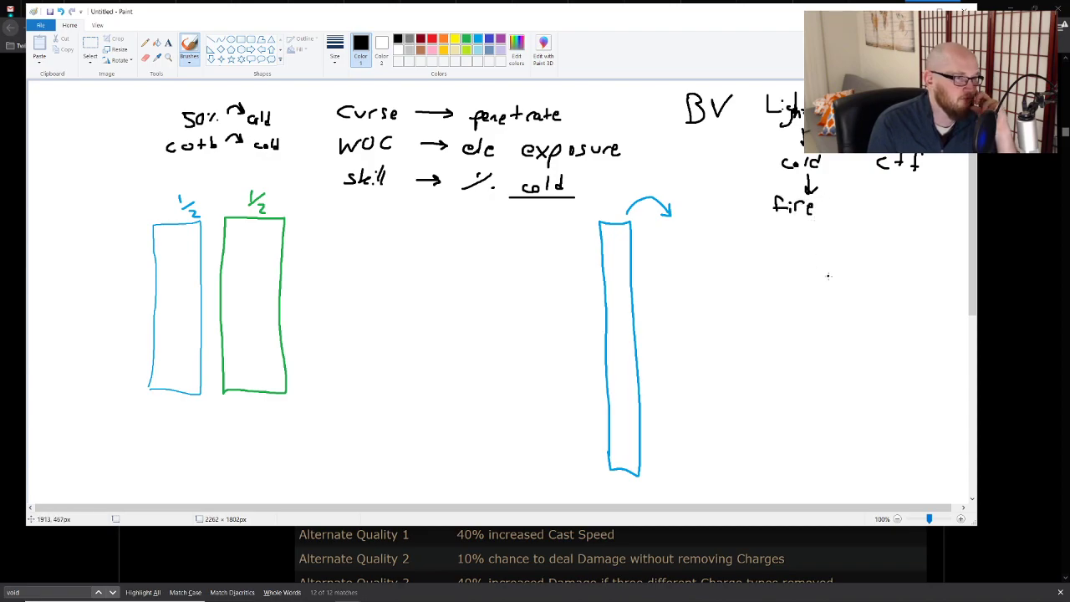
mouse_move(739, 116)
mouse_down()
mouse_move(768, 115)
mouse_move(765, 188)
mouse_up()
drag(779, 175, 765, 188)
key(ctrl+z)
key(ctrl+z)
key(ctrl+z)
key(ctrl+z)
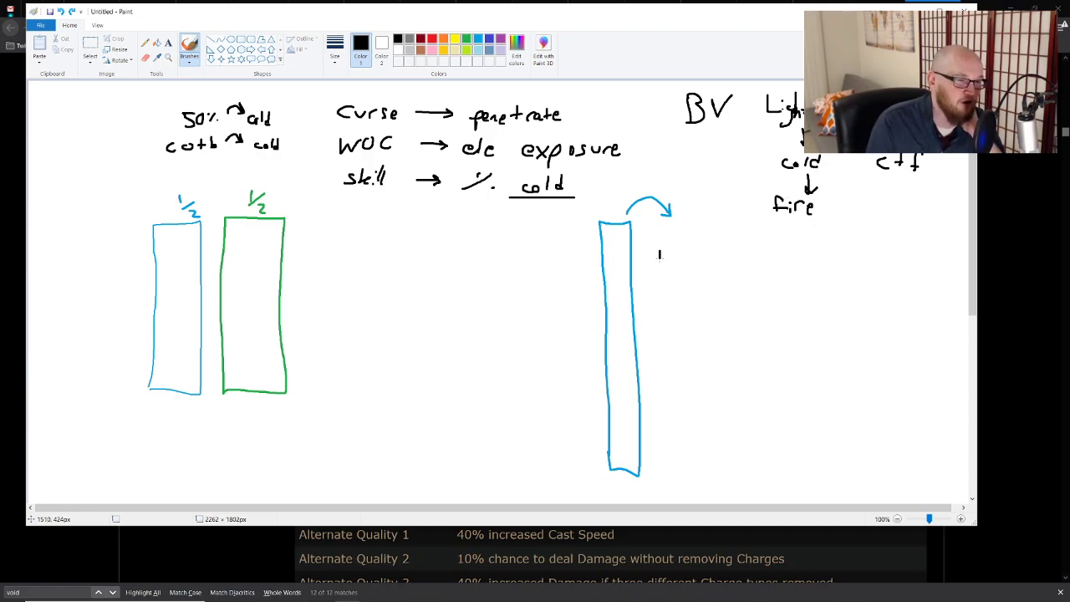
Write and strike out 'ncaec', add 'non-chaos as extra chaos' below, and circle BV.
mouse_move(658, 257)
mouse_down()
mouse_move(671, 249)
mouse_move(680, 262)
mouse_up()
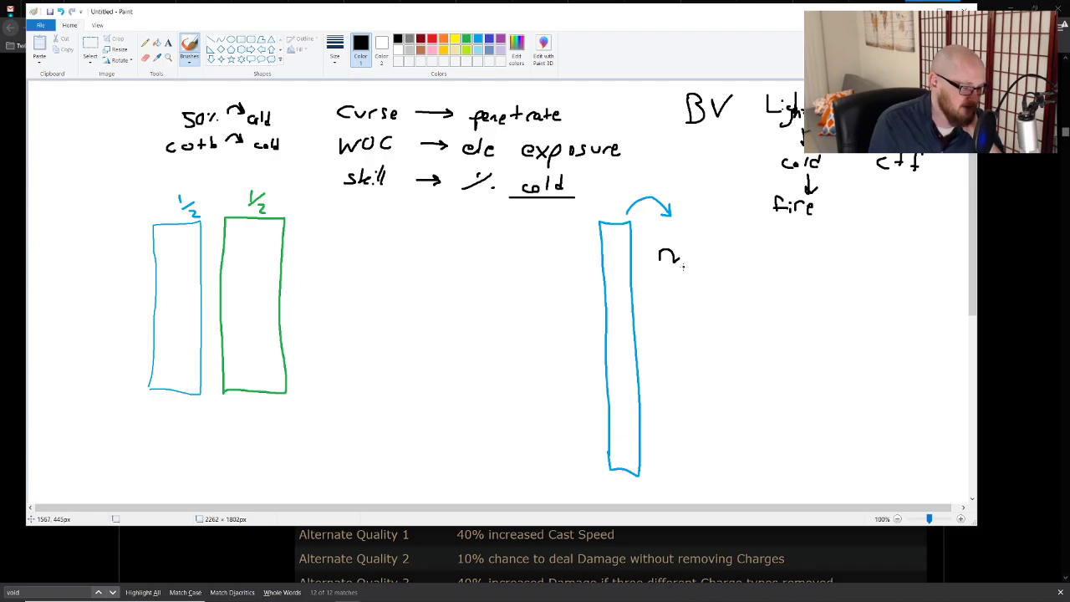
key(ctrl+z)
drag(666, 266, 790, 262)
drag(645, 260, 797, 258)
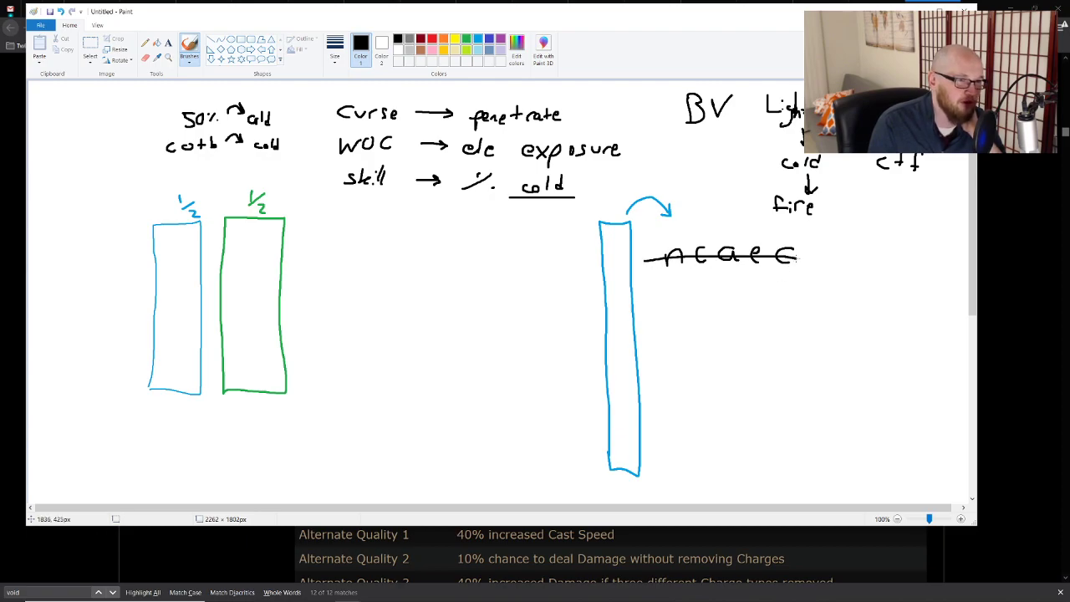
mouse_move(674, 282)
mouse_down()
mouse_move(674, 297)
mouse_move(695, 284)
mouse_move(911, 281)
mouse_move(945, 291)
mouse_up()
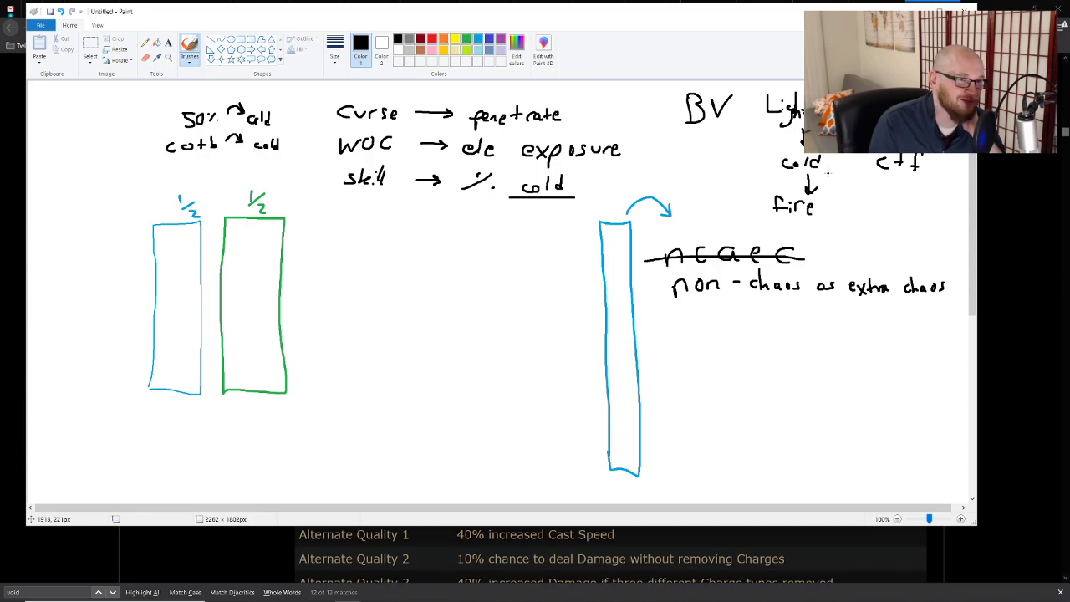
mouse_move(694, 92)
mouse_down()
mouse_move(681, 119)
mouse_move(759, 99)
mouse_move(759, 139)
mouse_move(771, 151)
mouse_move(759, 195)
mouse_move(771, 190)
mouse_up()
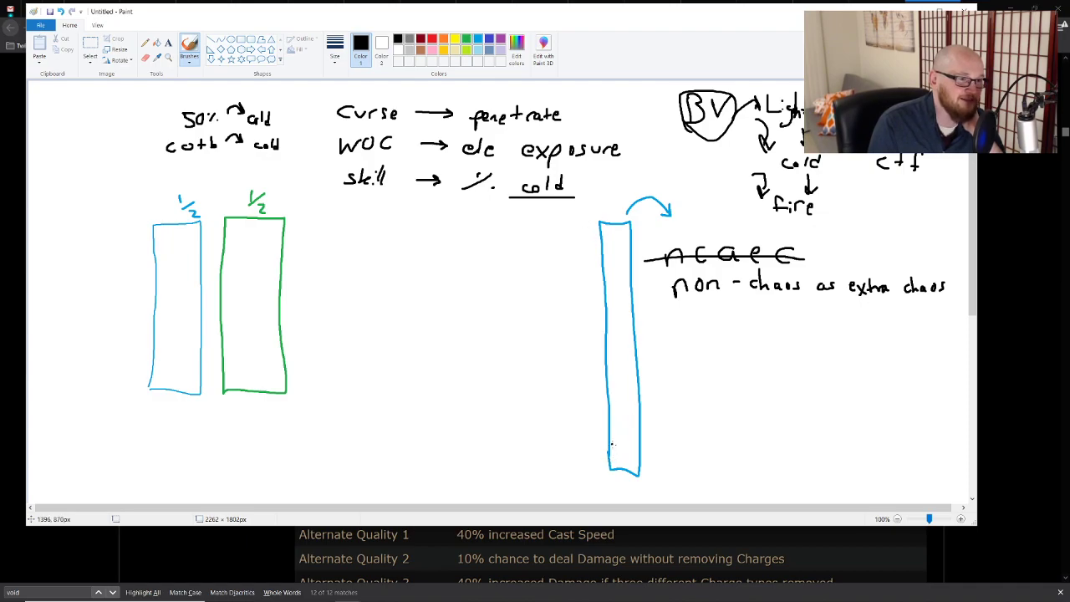
Draw a green bar beside the tall blue bar and circle its base in black.
drag(627, 436, 838, 443)
mouse_move(839, 443)
mouse_down()
mouse_move(837, 458)
mouse_move(867, 445)
mouse_up()
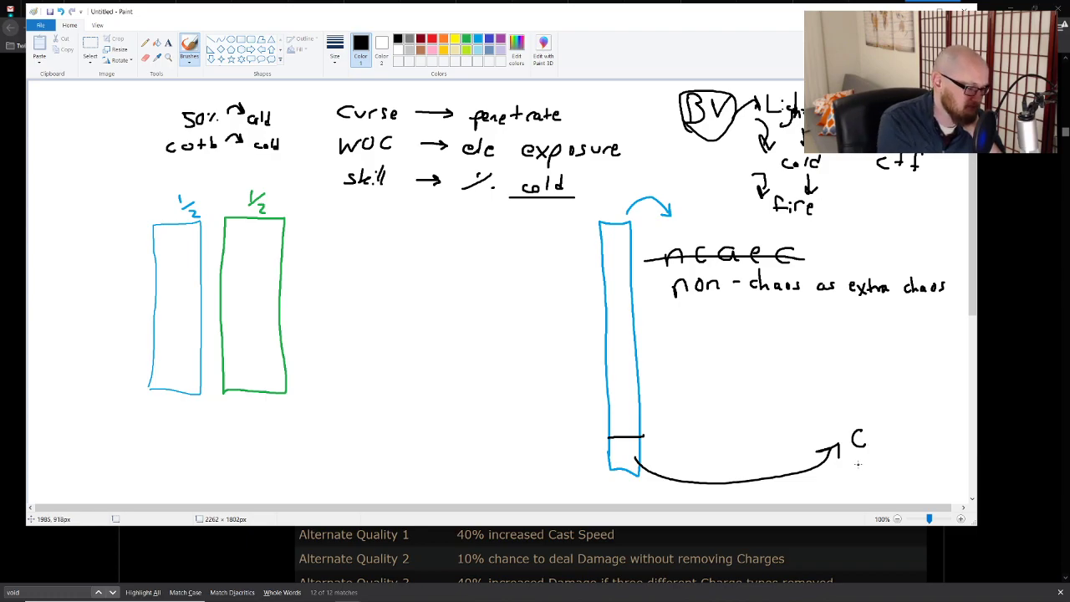
key(ctrl+z)
key(ctrl+z)
key(ctrl+z)
key(ctrl+z)
key(ctrl+z)
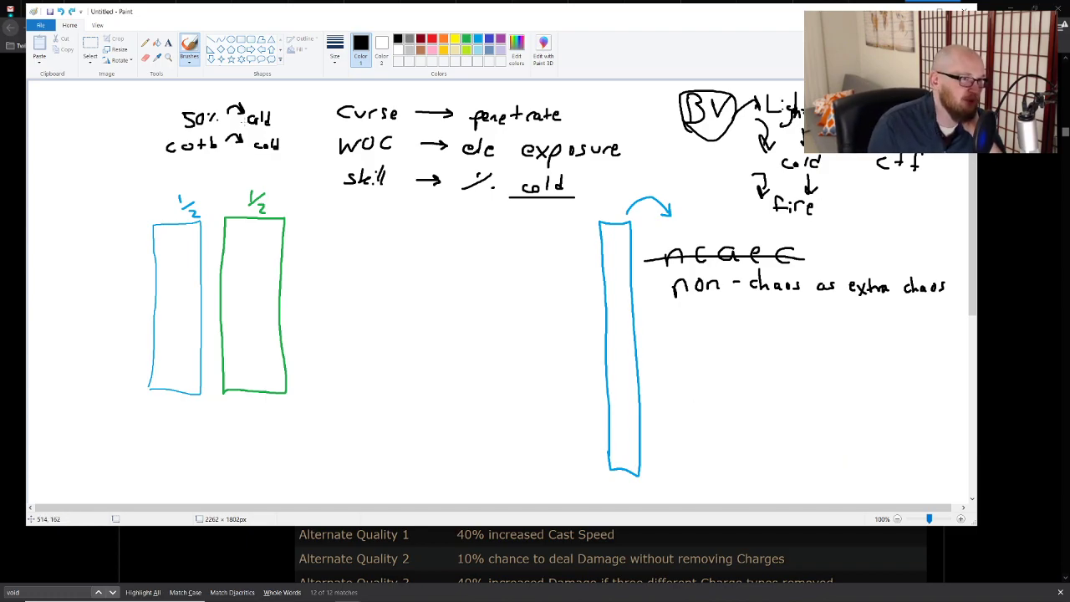
click(467, 40)
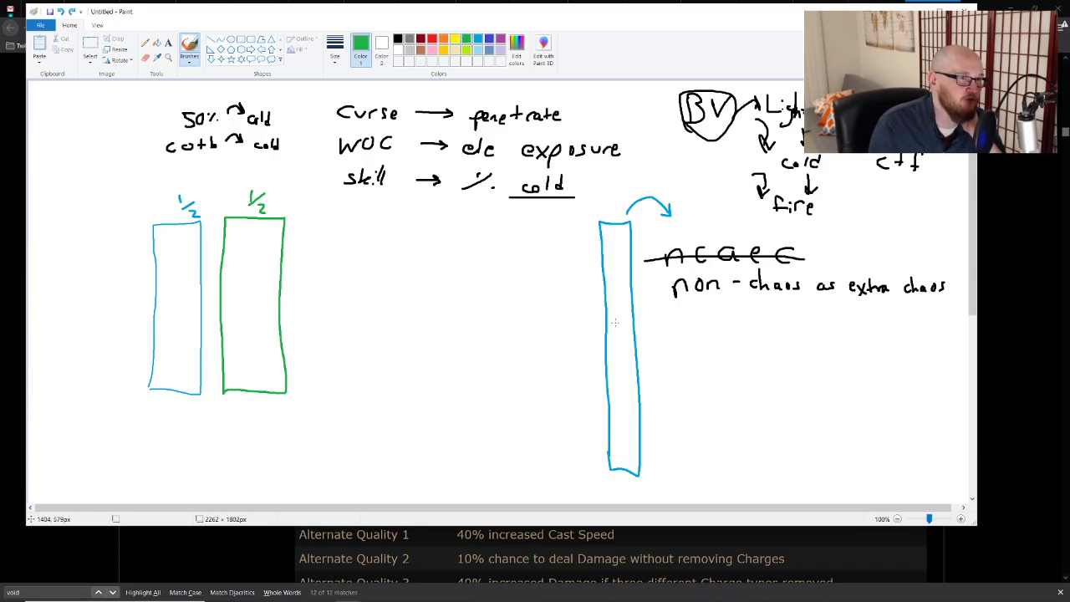
mouse_move(653, 474)
mouse_down()
mouse_move(650, 297)
mouse_move(691, 302)
mouse_move(699, 456)
mouse_move(647, 473)
mouse_move(634, 449)
mouse_move(601, 474)
mouse_move(807, 476)
mouse_move(819, 458)
mouse_up()
click(398, 39)
mouse_move(682, 447)
mouse_down()
mouse_move(677, 434)
mouse_move(657, 461)
mouse_move(694, 430)
mouse_move(691, 476)
mouse_move(738, 490)
mouse_move(790, 467)
mouse_up()
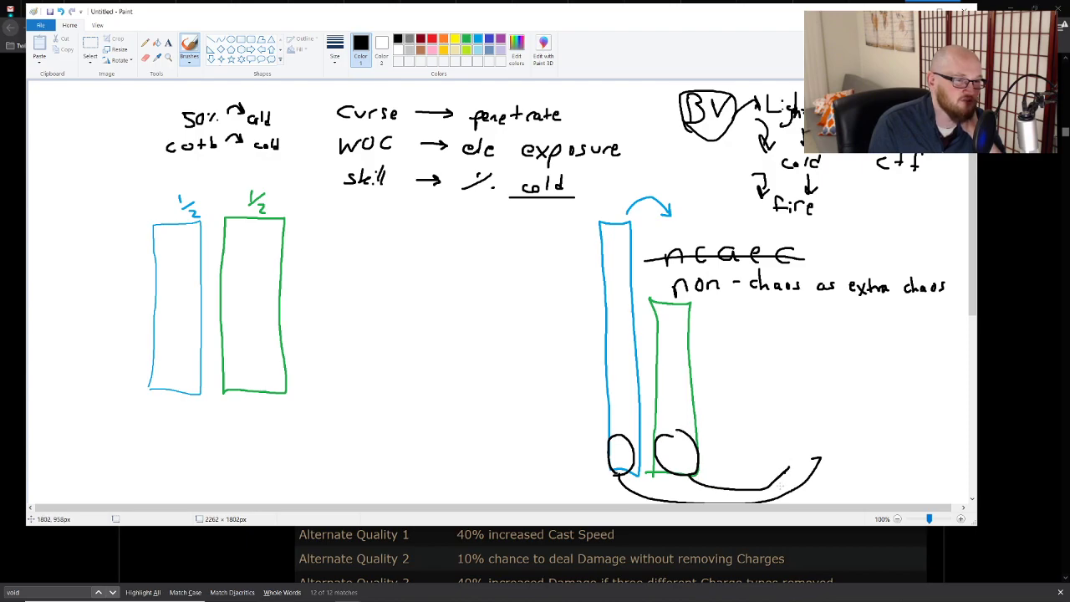
Add a red bar right of the green one, a black curved arrow and a smiley.
click(432, 40)
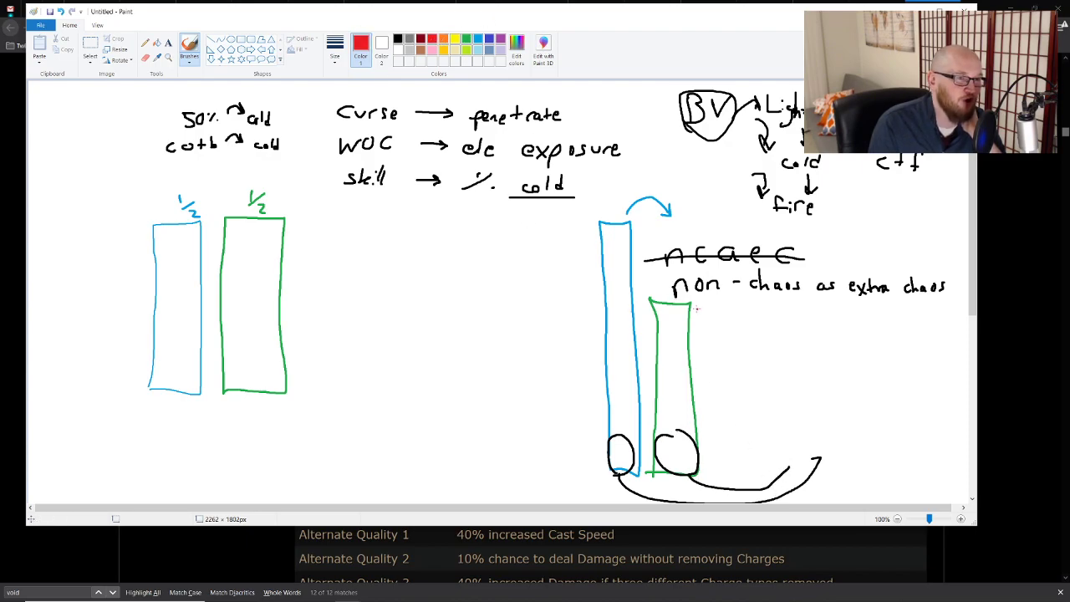
mouse_move(712, 472)
mouse_down()
mouse_move(710, 368)
mouse_move(727, 310)
mouse_move(743, 448)
mouse_move(717, 470)
mouse_move(710, 459)
mouse_move(743, 437)
mouse_move(724, 434)
mouse_up()
click(398, 39)
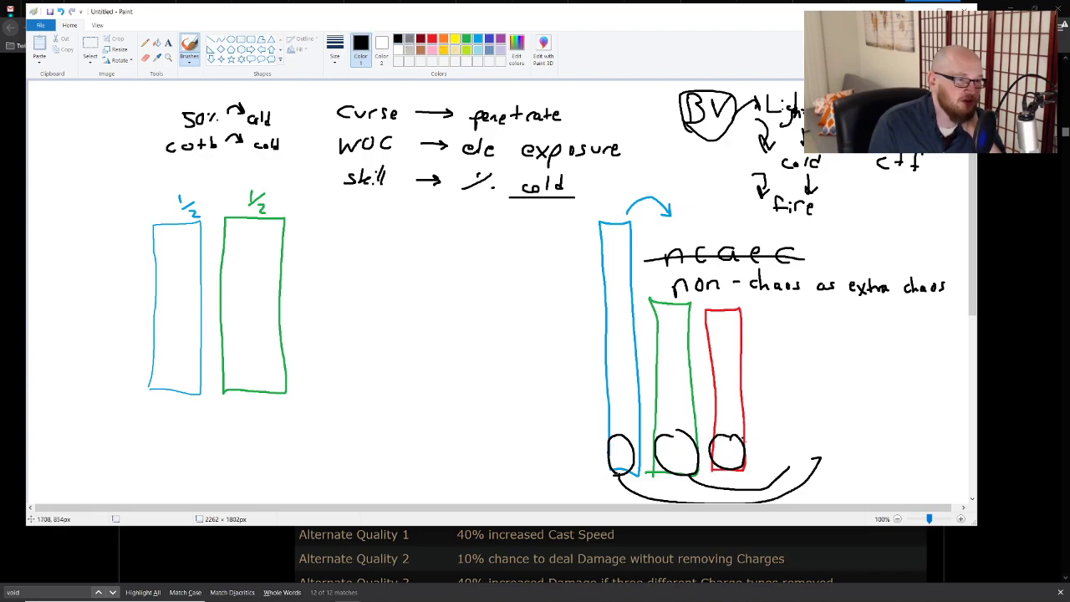
mouse_move(752, 473)
mouse_down()
mouse_move(796, 452)
mouse_move(800, 474)
mouse_move(826, 473)
mouse_move(810, 482)
mouse_up()
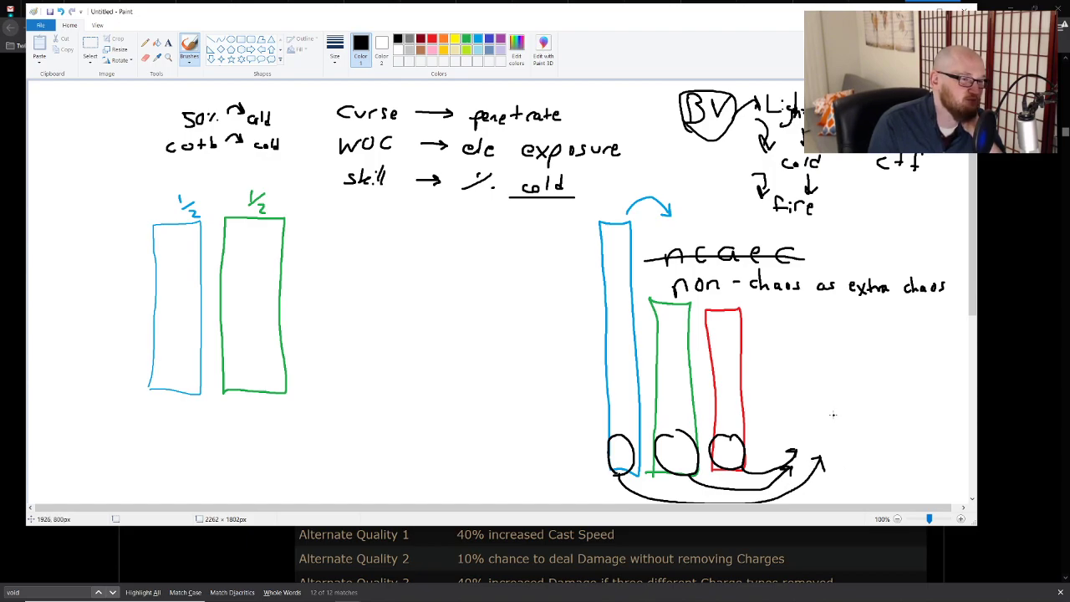
mouse_move(824, 407)
mouse_down()
mouse_move(835, 442)
mouse_move(846, 425)
mouse_up()
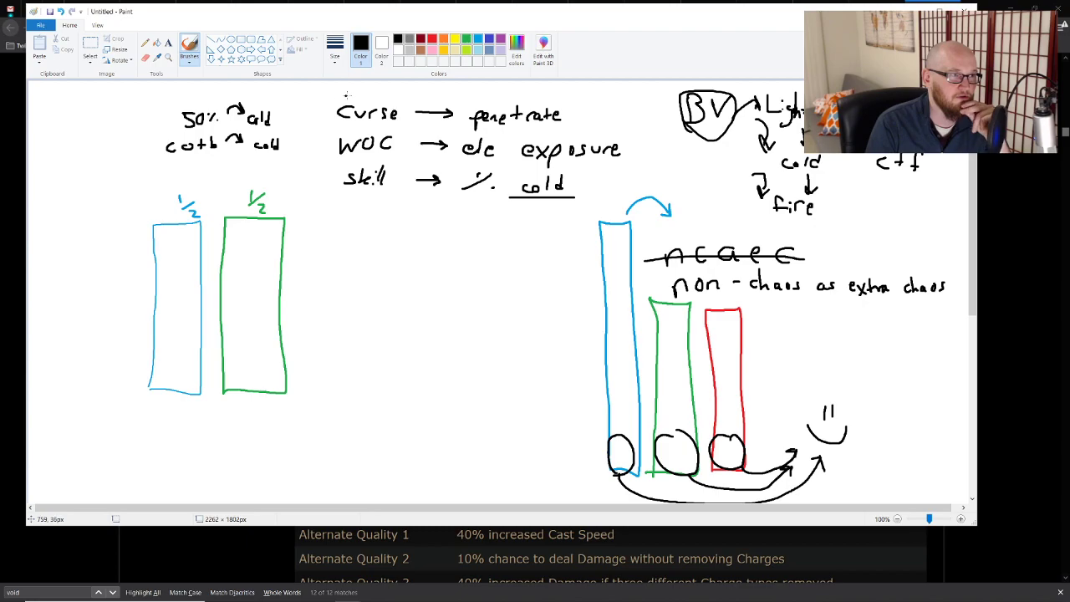
Circle 'Curse → penetrate', arrow it downward, and write 'new skill Gen'.
mouse_move(346, 94)
mouse_down()
mouse_move(336, 90)
mouse_move(359, 130)
mouse_move(634, 127)
mouse_move(380, 94)
mouse_move(327, 227)
mouse_move(365, 294)
mouse_up()
drag(333, 291, 365, 294)
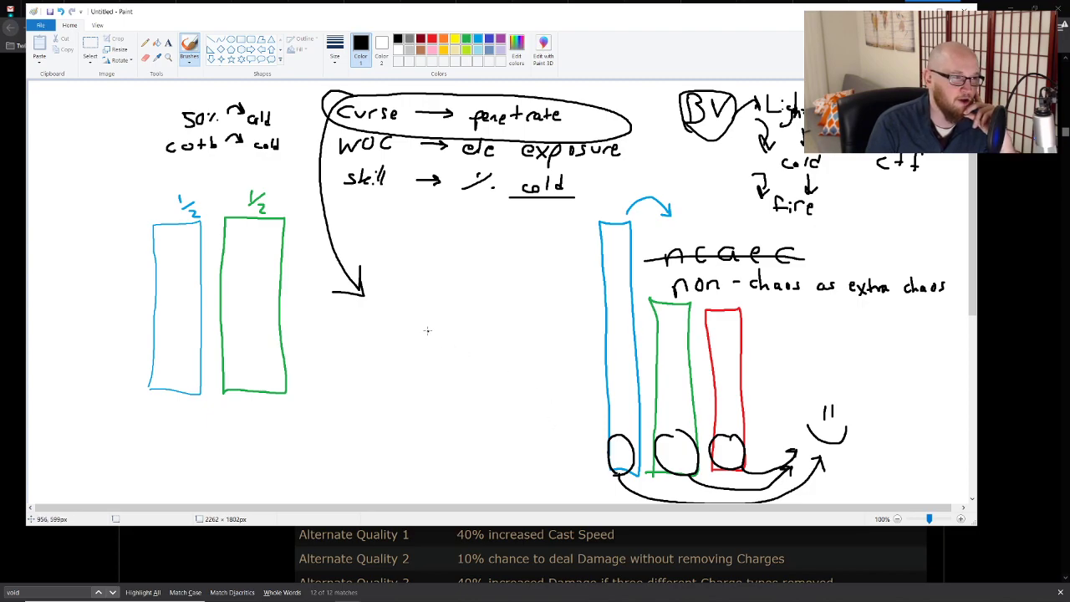
mouse_move(379, 293)
mouse_down()
mouse_move(405, 307)
mouse_move(459, 288)
mouse_move(458, 311)
mouse_move(500, 293)
mouse_move(497, 316)
mouse_move(525, 315)
mouse_up()
mouse_move(354, 346)
mouse_down()
mouse_move(373, 338)
mouse_move(371, 360)
mouse_move(412, 371)
mouse_up()
Write 'Ele Pen Sup' below 'new skill Gen'.
drag(410, 349, 430, 368)
mouse_move(465, 348)
mouse_down()
mouse_move(453, 368)
mouse_move(473, 365)
mouse_move(471, 385)
mouse_up()
click(462, 366)
mouse_move(470, 366)
mouse_down()
mouse_move(416, 404)
mouse_move(425, 391)
mouse_up()
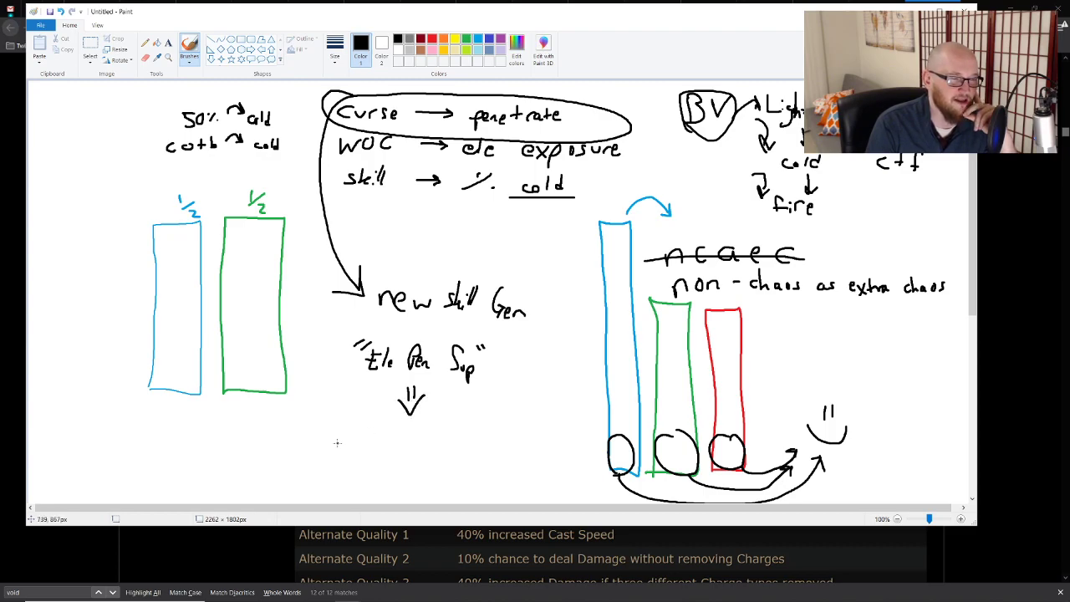
Write '$ Replica Bitterdream' and underline 'WOC' and 'skill'.
mouse_move(350, 432)
mouse_down()
mouse_move(339, 456)
mouse_move(350, 450)
mouse_up()
mouse_move(344, 423)
mouse_down()
mouse_move(338, 460)
mouse_move(369, 455)
mouse_up()
mouse_move(370, 435)
mouse_down()
mouse_move(383, 456)
mouse_move(403, 443)
mouse_move(467, 455)
mouse_move(485, 437)
mouse_move(490, 456)
mouse_move(516, 459)
mouse_up()
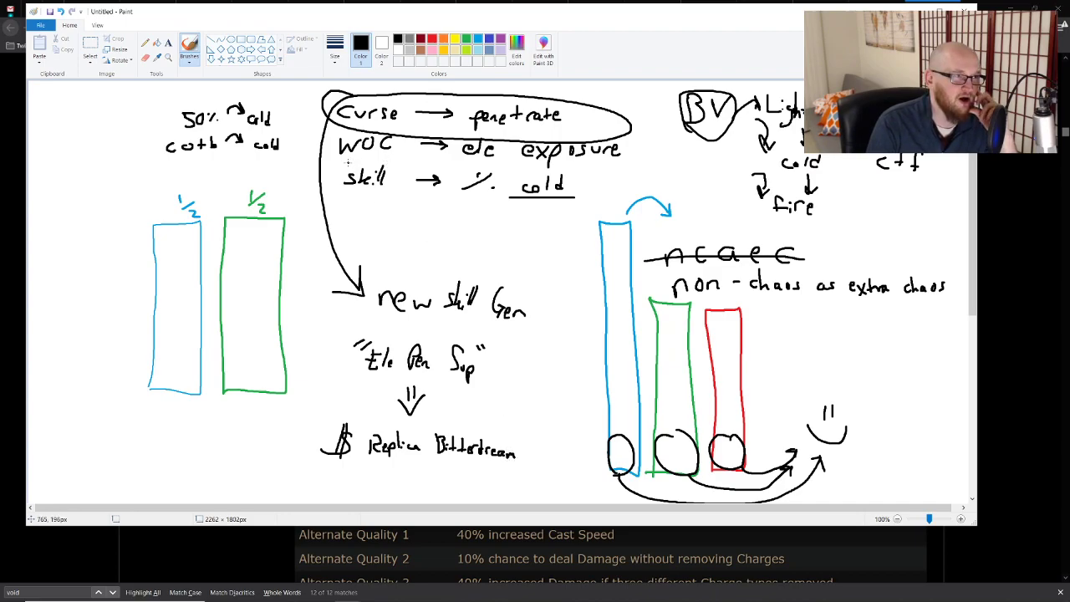
mouse_move(338, 157)
mouse_down()
mouse_move(398, 153)
mouse_move(398, 166)
mouse_up()
drag(345, 189, 388, 198)
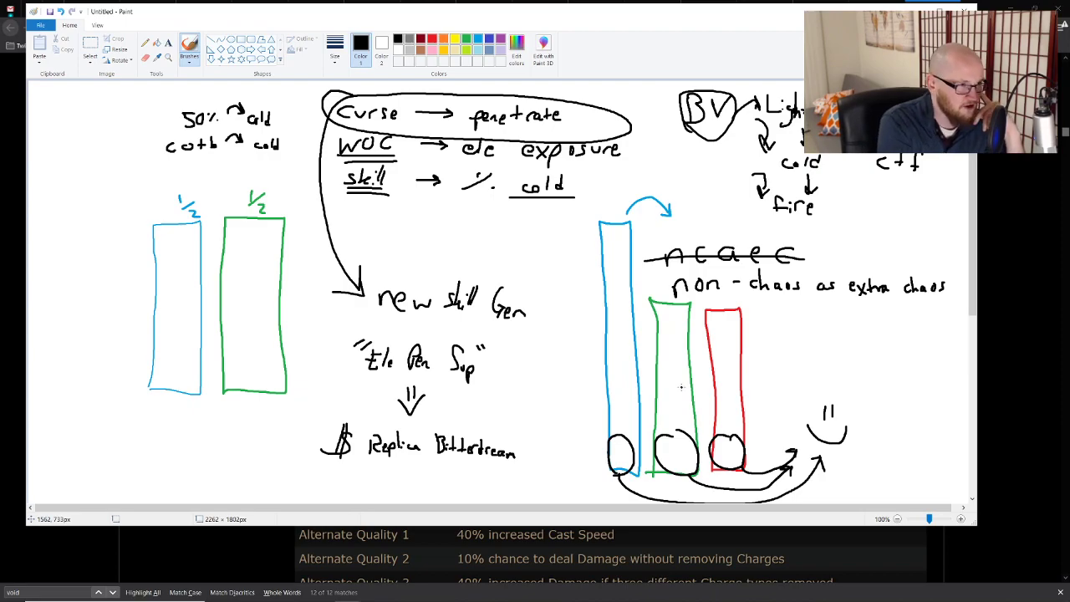
Undo the WOC/skill underlines, mark the blue bar's base, and outline the green bar in black.
key(ctrl+z)
key(ctrl+z)
key(ctrl+z)
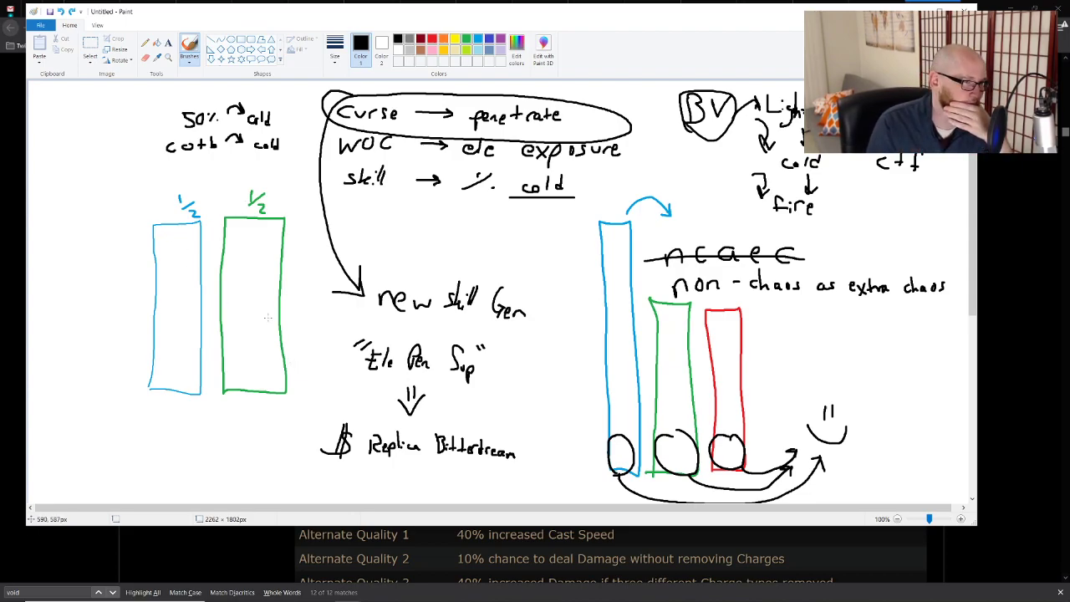
drag(149, 384, 211, 380)
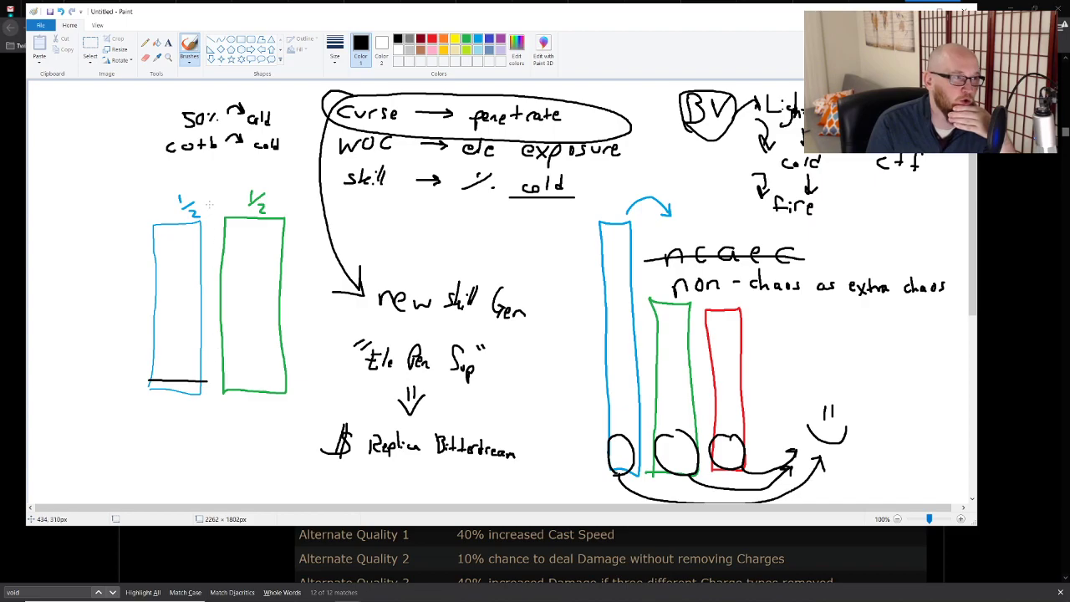
mouse_move(227, 229)
mouse_down()
mouse_move(282, 231)
mouse_move(278, 391)
mouse_move(210, 299)
mouse_move(218, 225)
mouse_up()
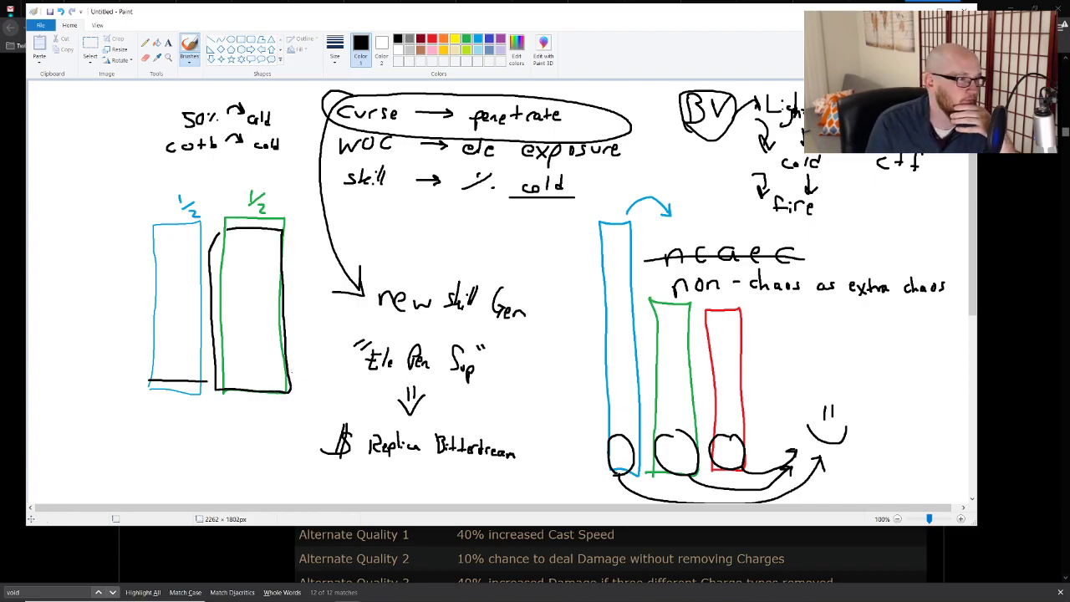